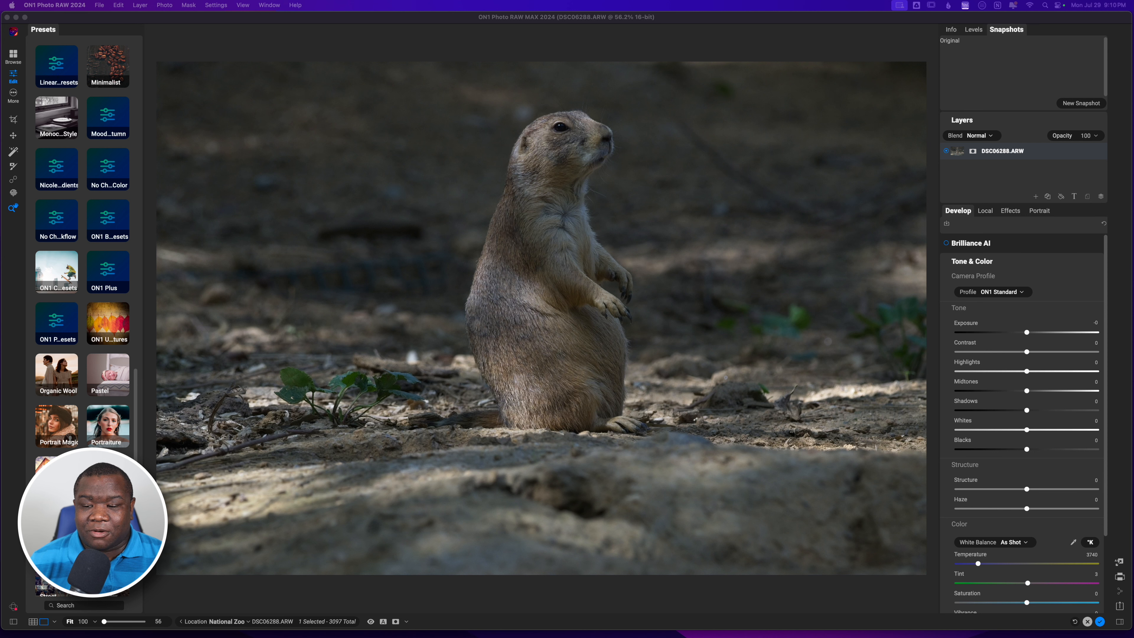
Apply preset 4 from the Wildlife Portrait preset category to the prairie dog photo.
scroll(83, 268, down, 3)
scroll(83, 268, down, 6)
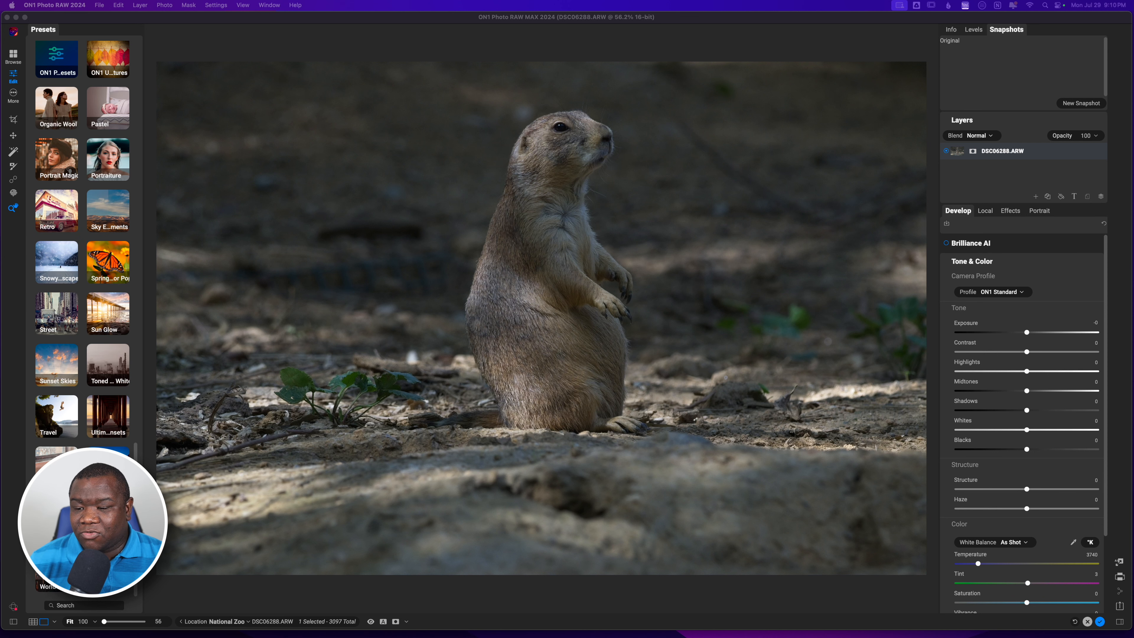
click(108, 519)
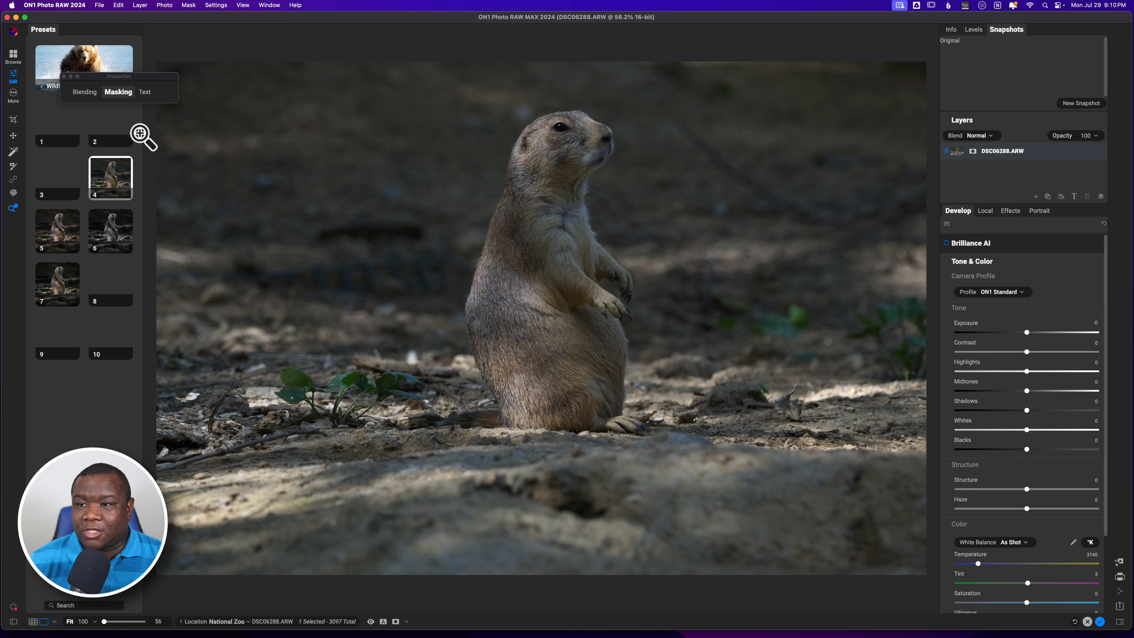
drag(105, 75, 188, 46)
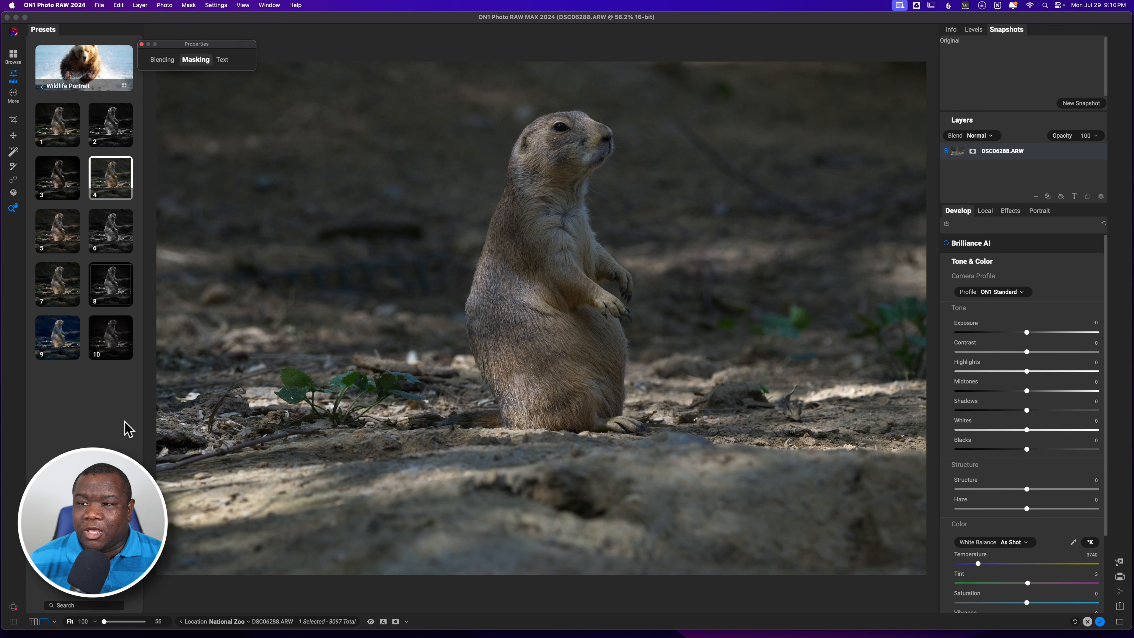
click(91, 167)
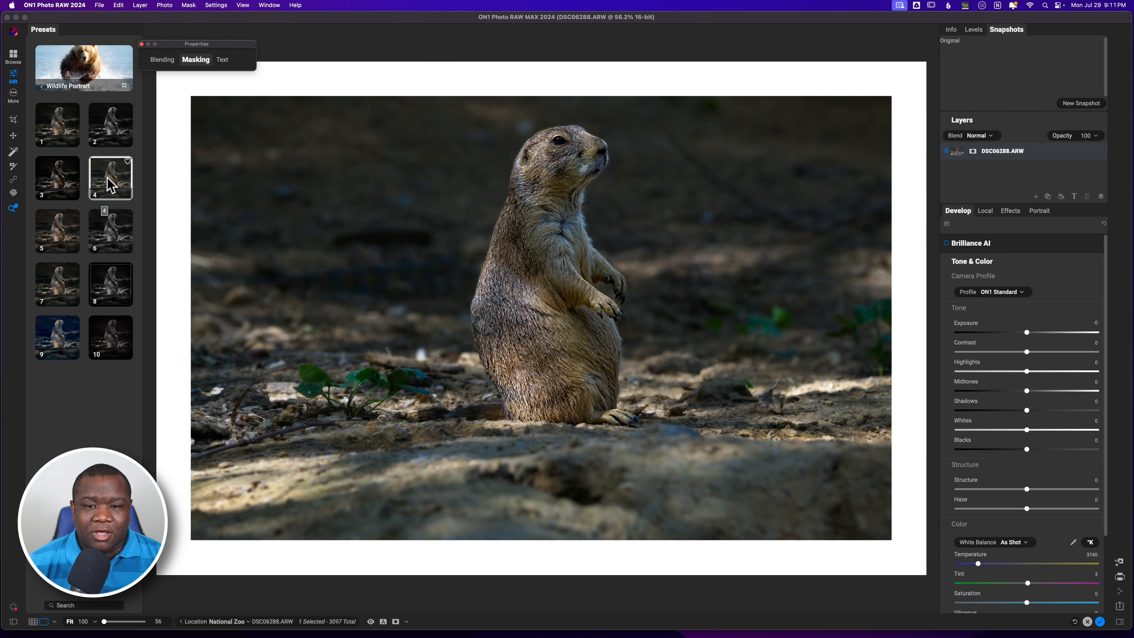
click(110, 184)
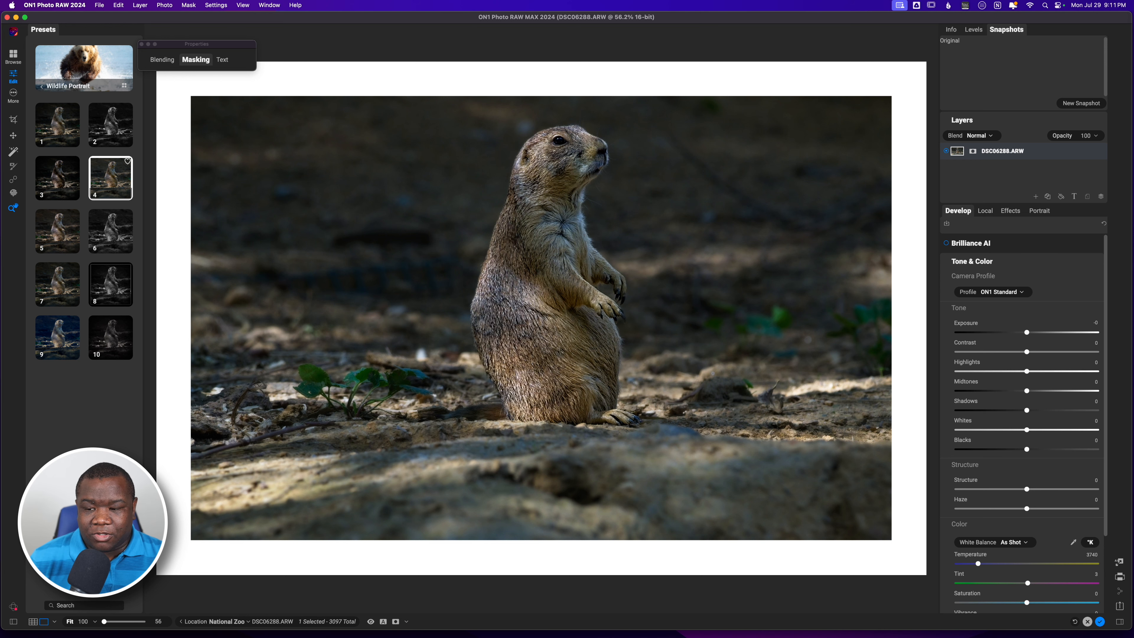
Open the Effects filters added by the preset and collapse the Dynamic Contrast filter.
click(13, 621)
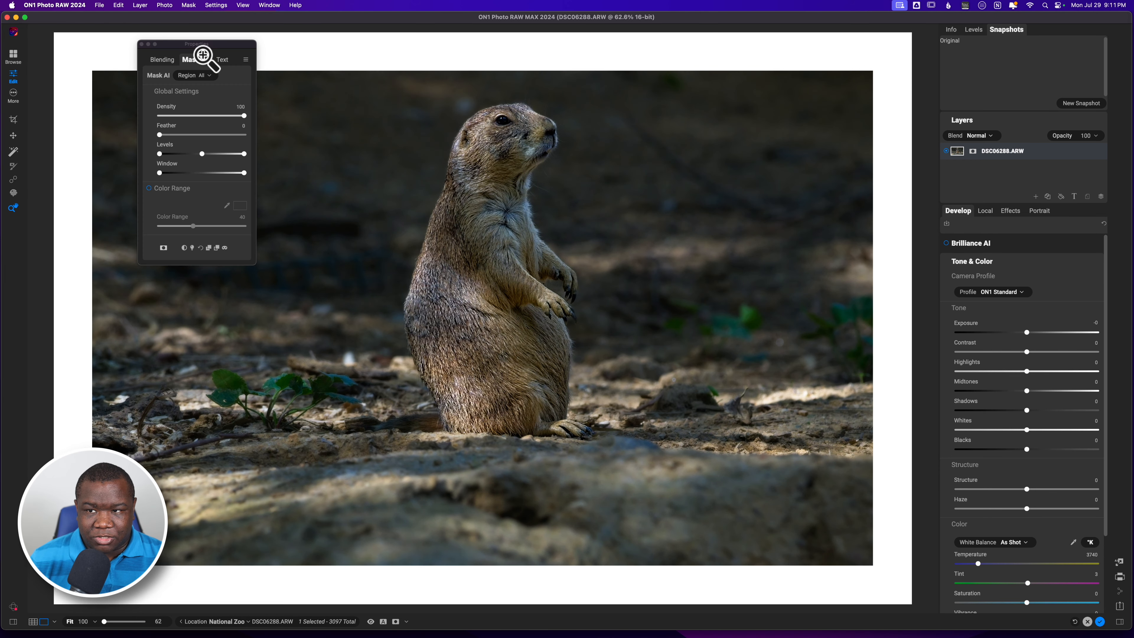
drag(206, 44, 130, 51)
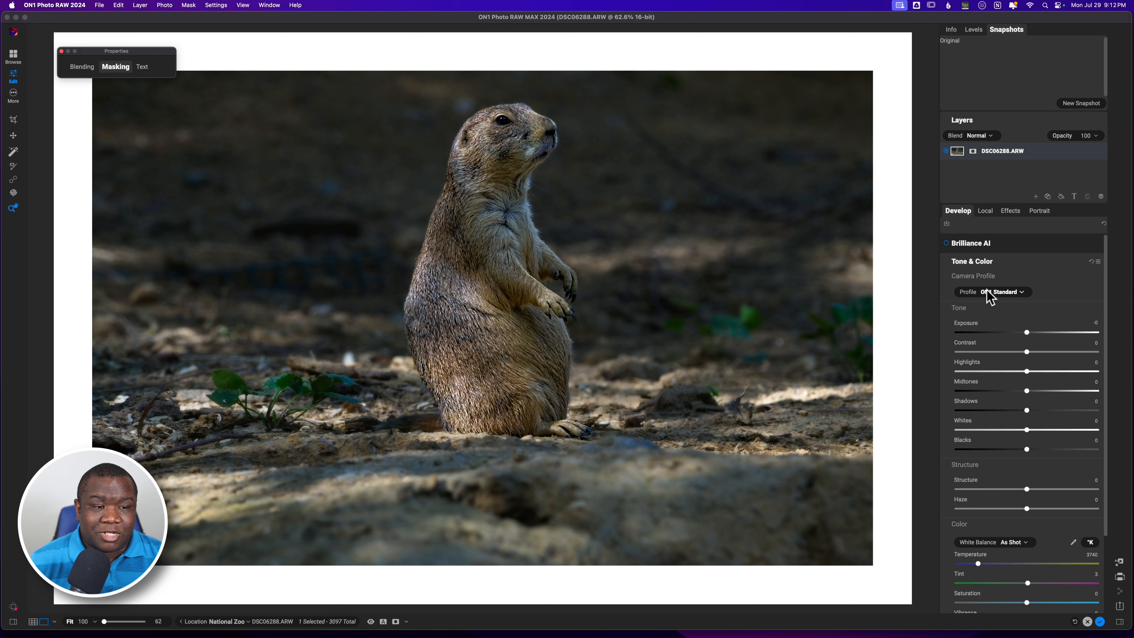
click(1009, 212)
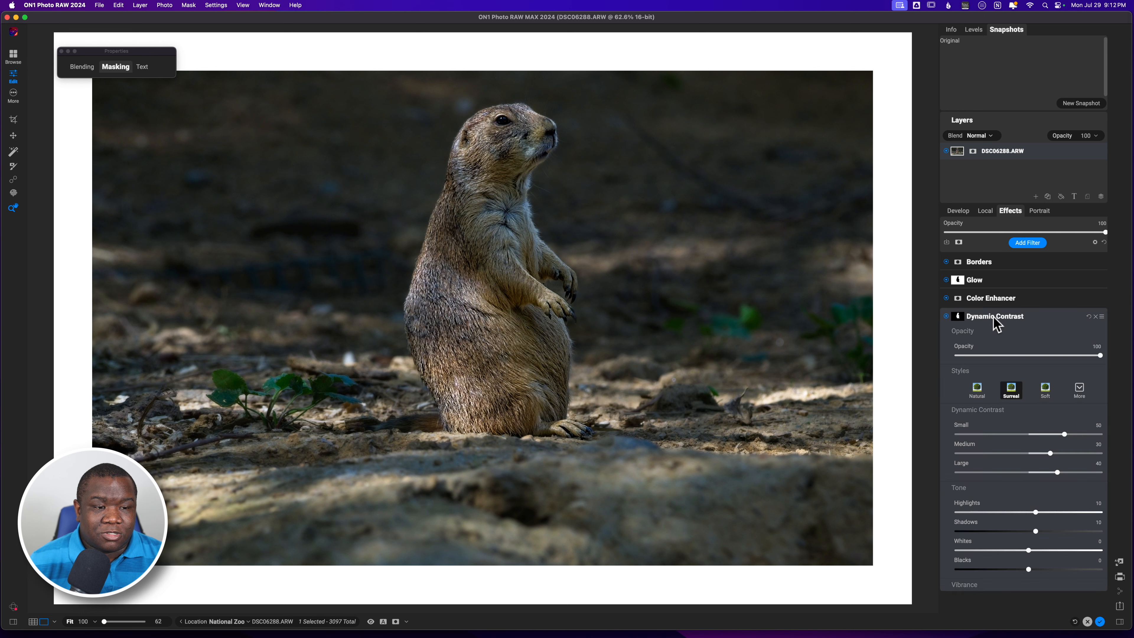
click(993, 317)
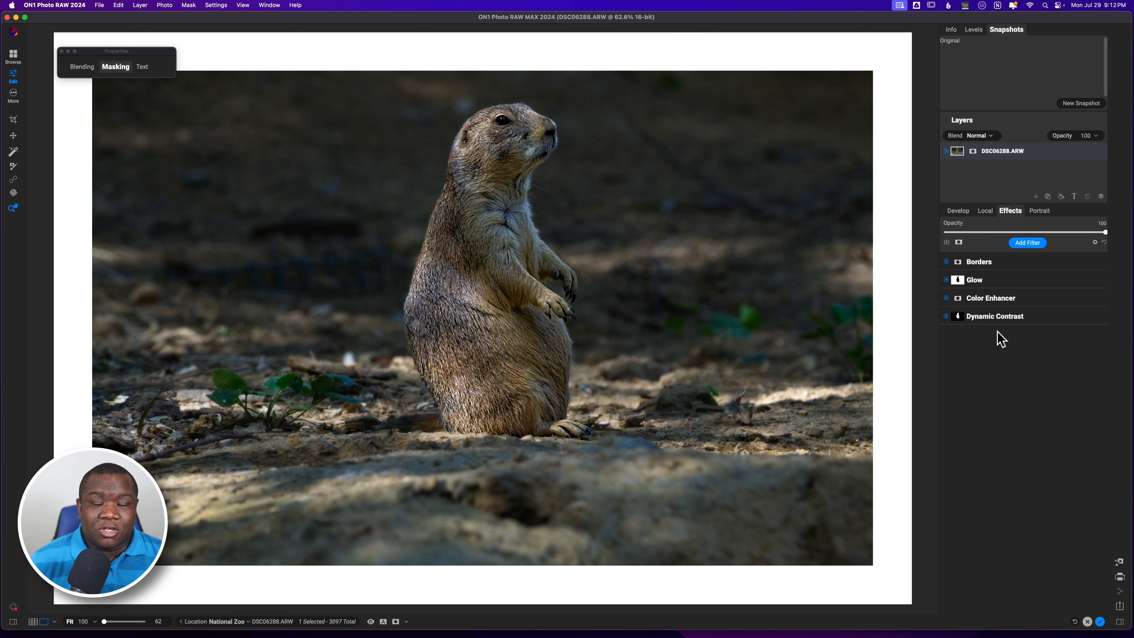
Switch off each preset filter in turn and view the Dynamic Contrast filter's mask overlay.
click(946, 262)
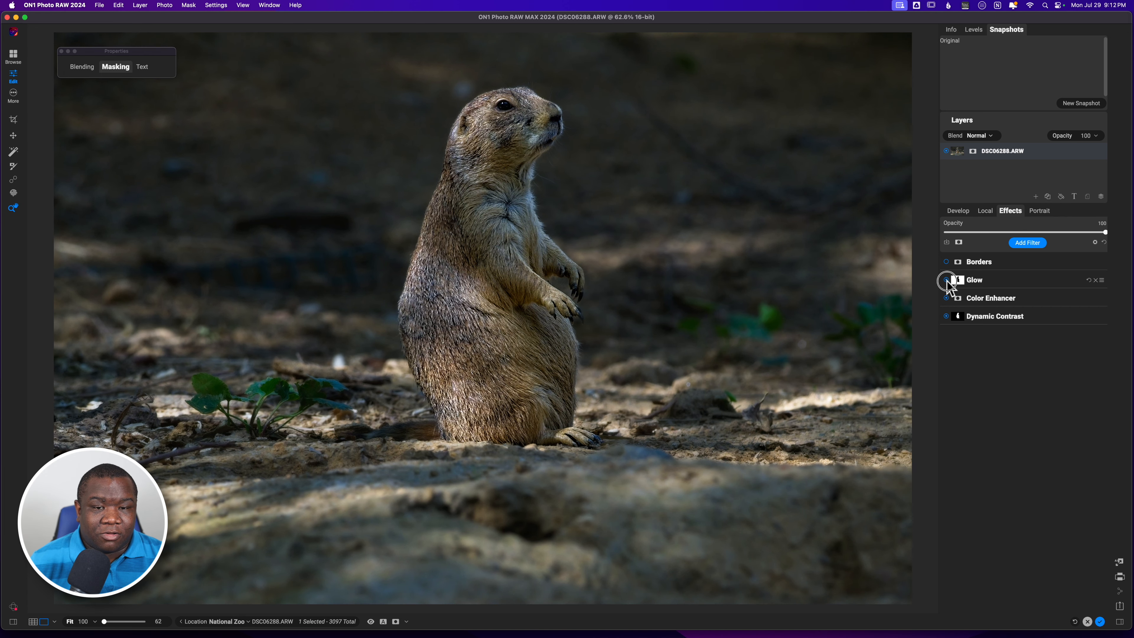
click(946, 280)
click(945, 297)
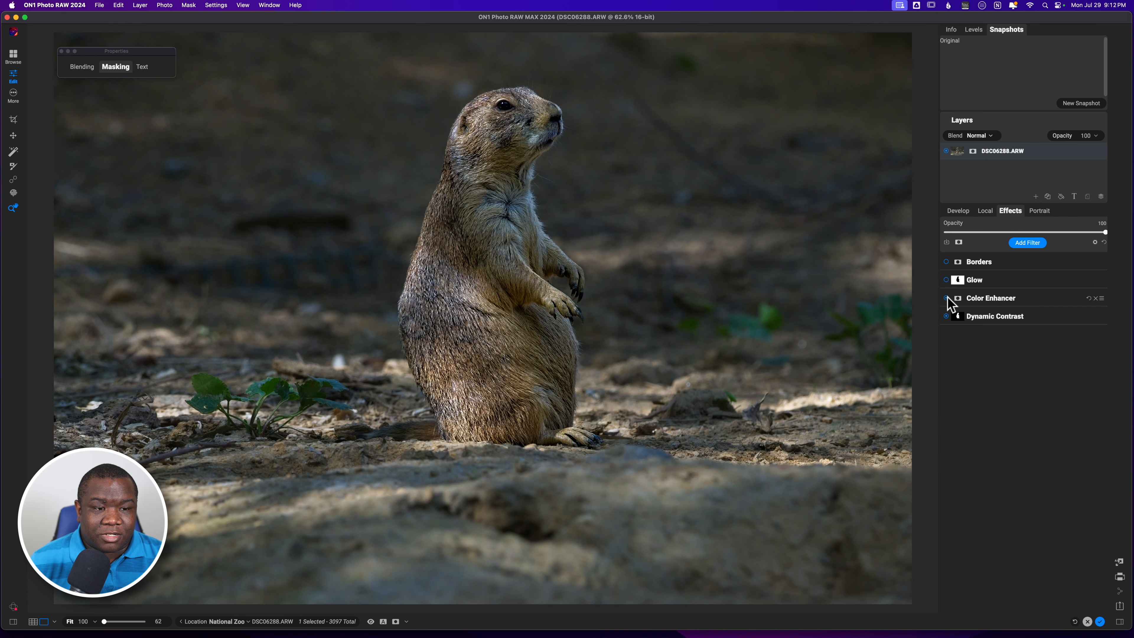
click(946, 317)
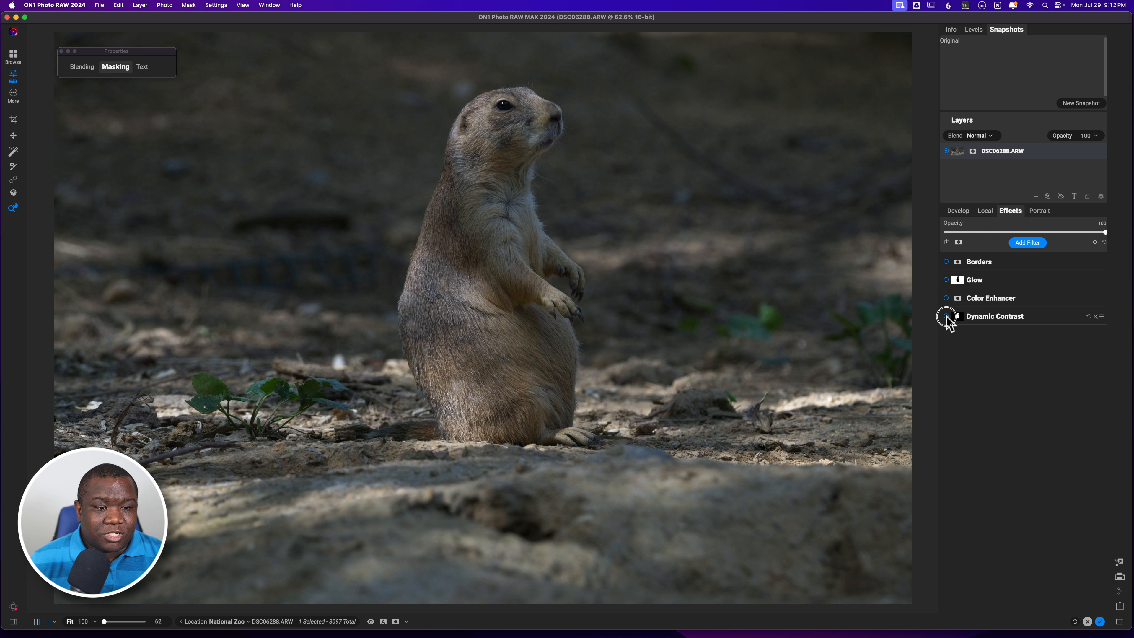
click(946, 316)
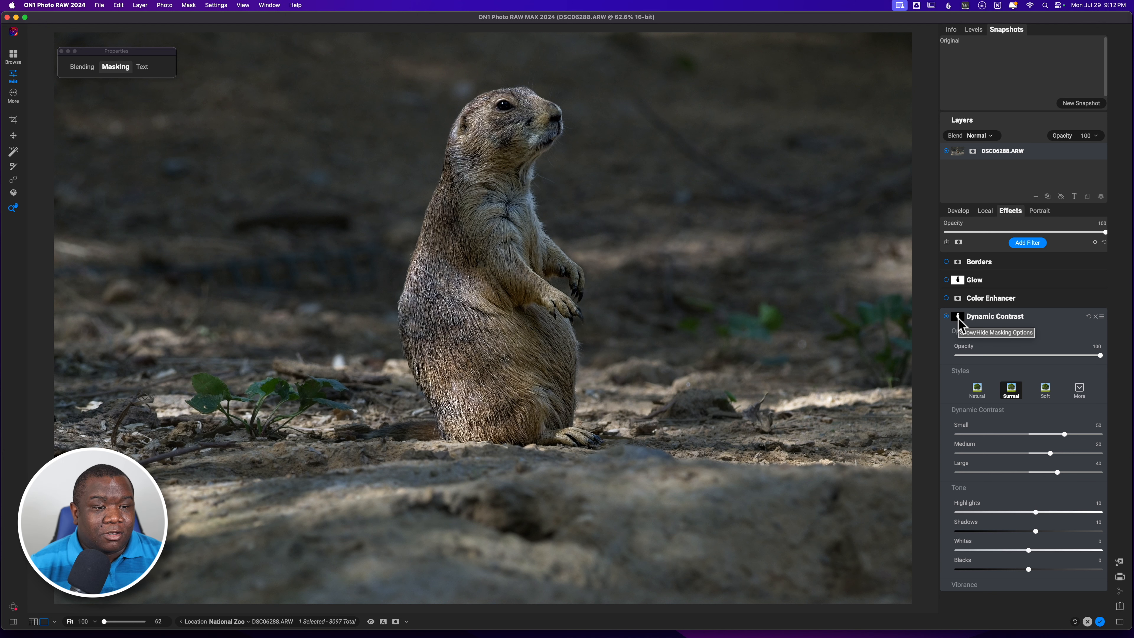
key(o)
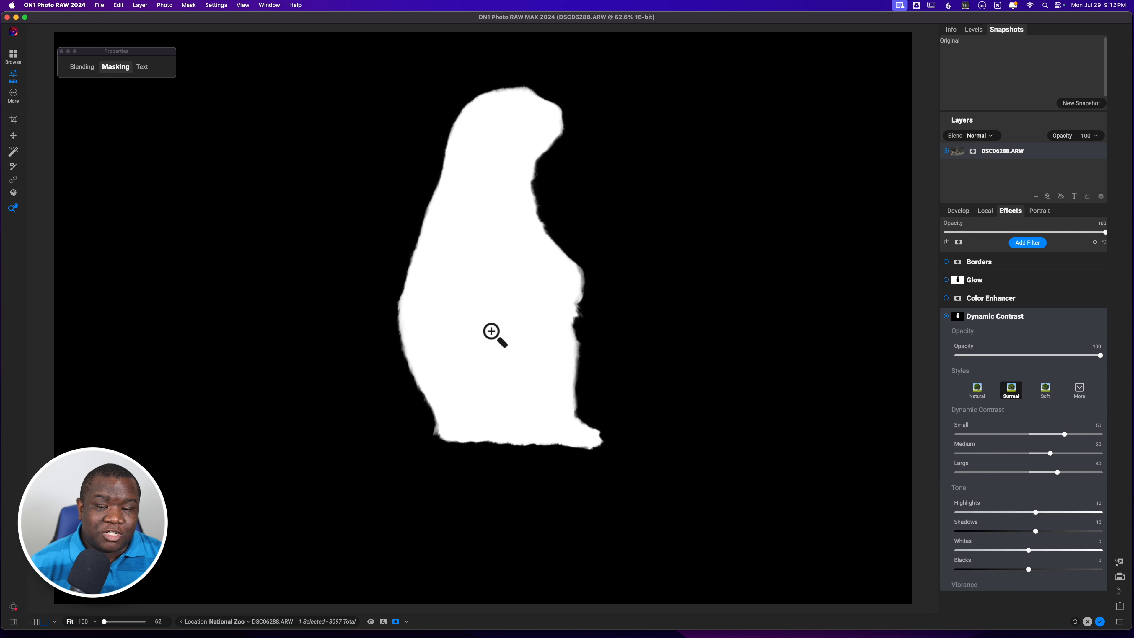
key(m)
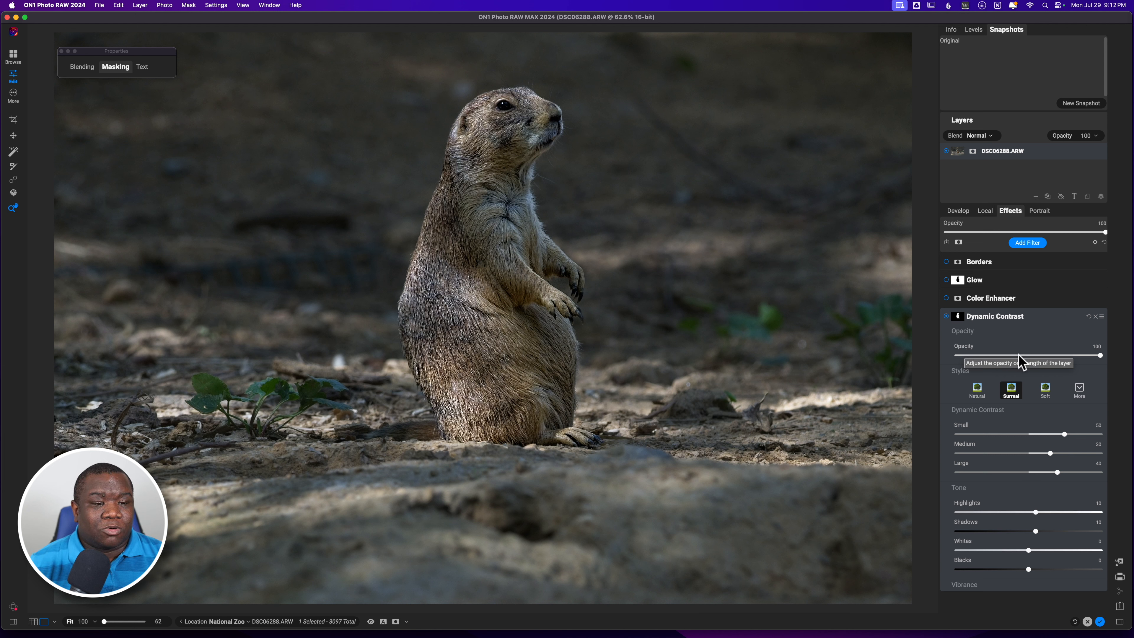
Switch the Color Enhancer, Glow and Borders filters back on one at a time to compare them.
click(946, 301)
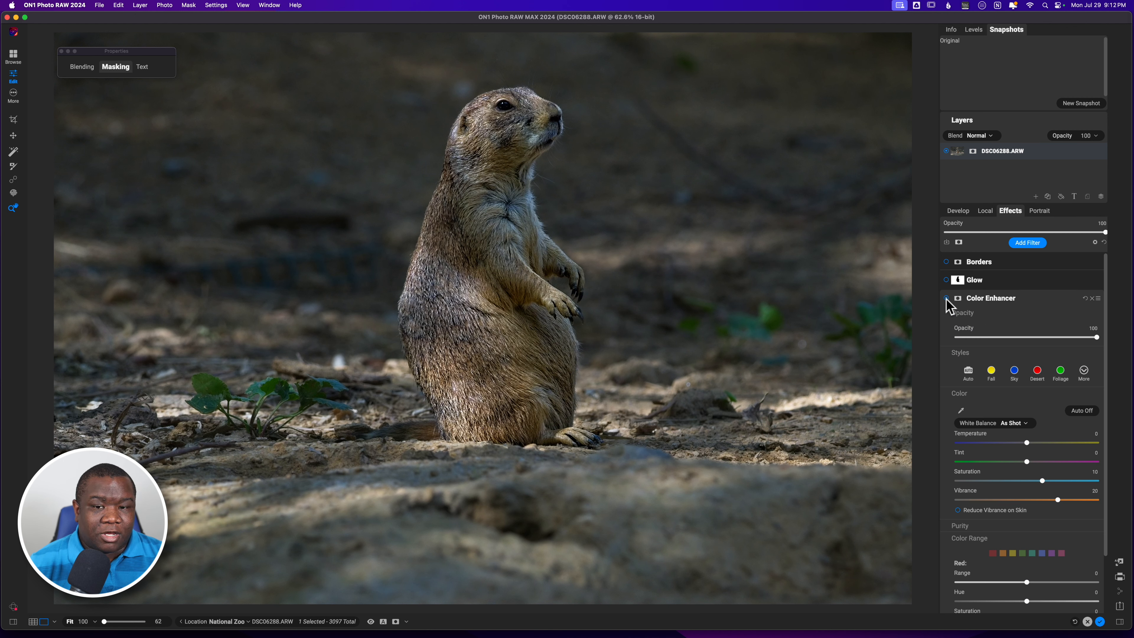
click(947, 299)
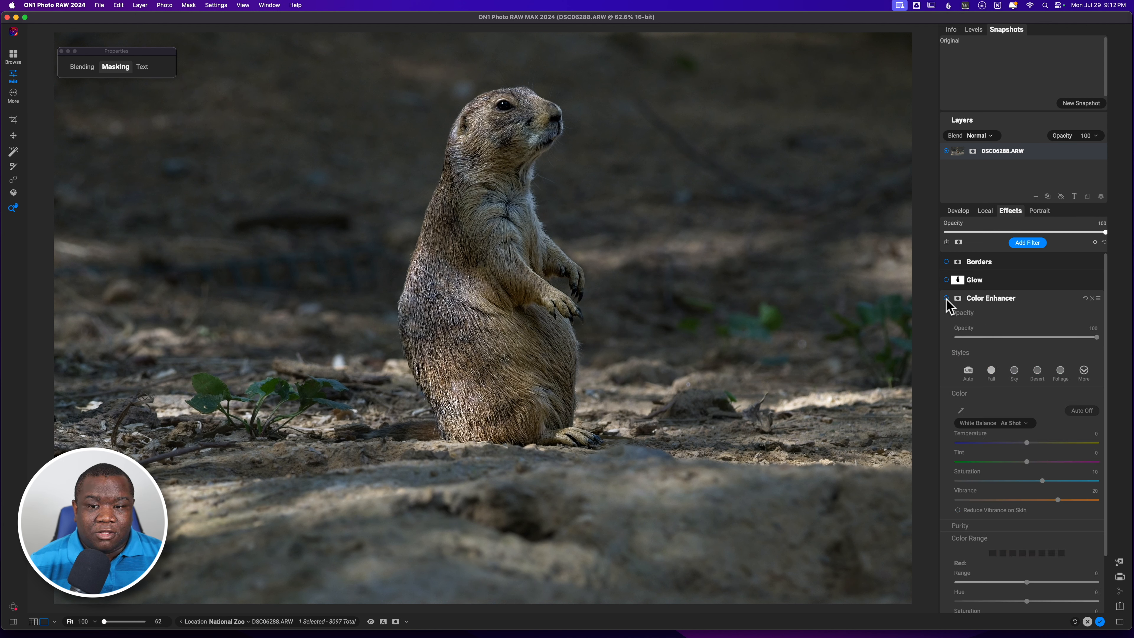
click(946, 299)
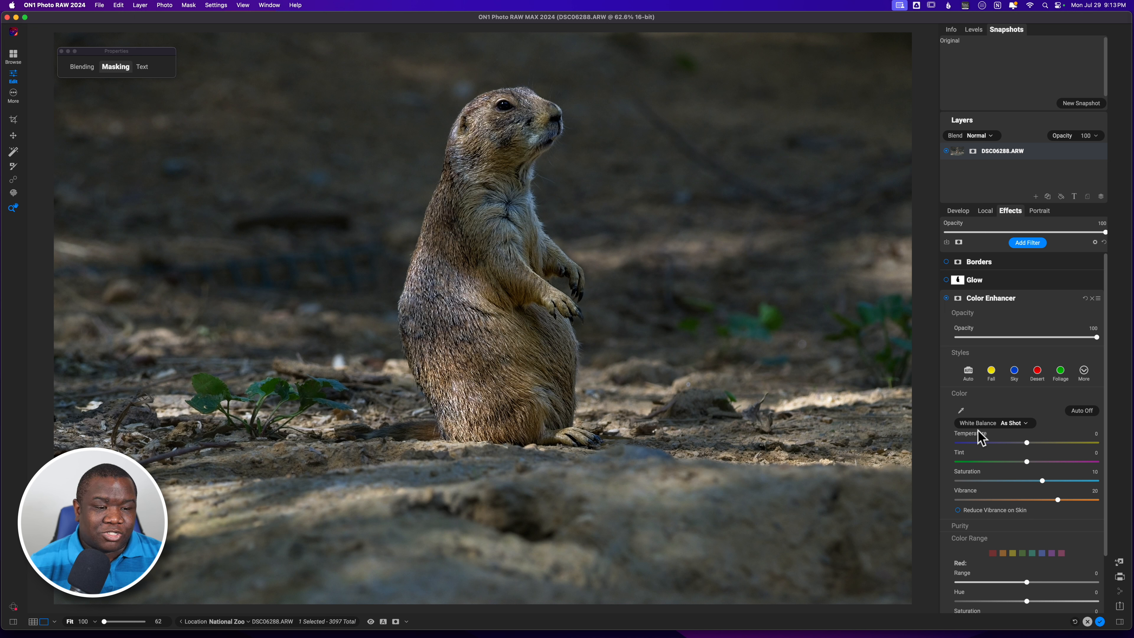
click(946, 280)
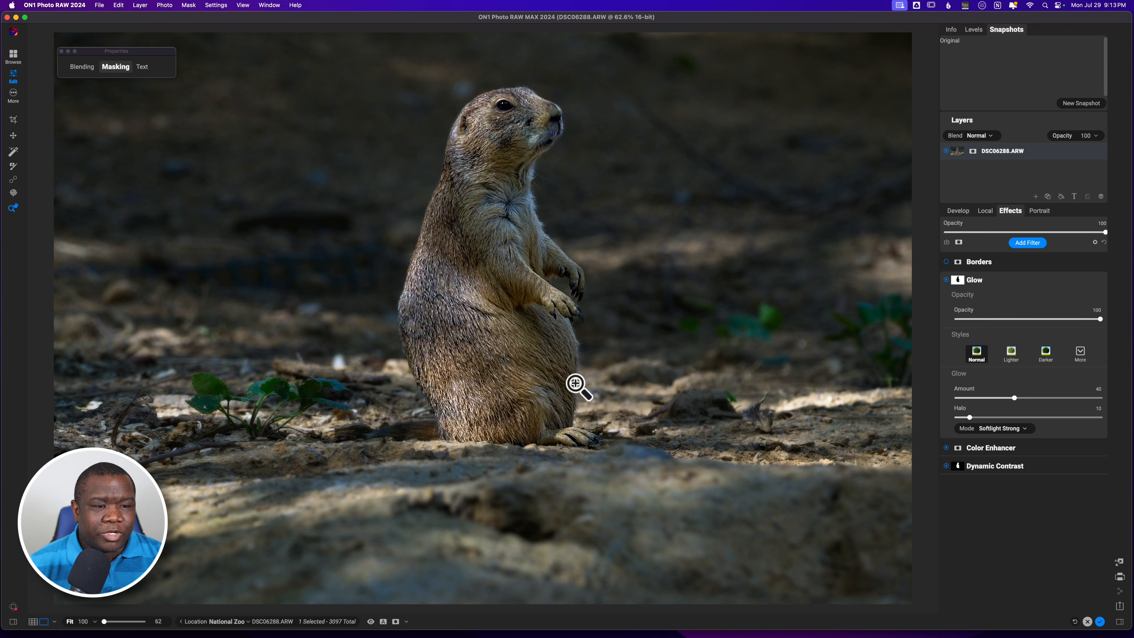
click(946, 262)
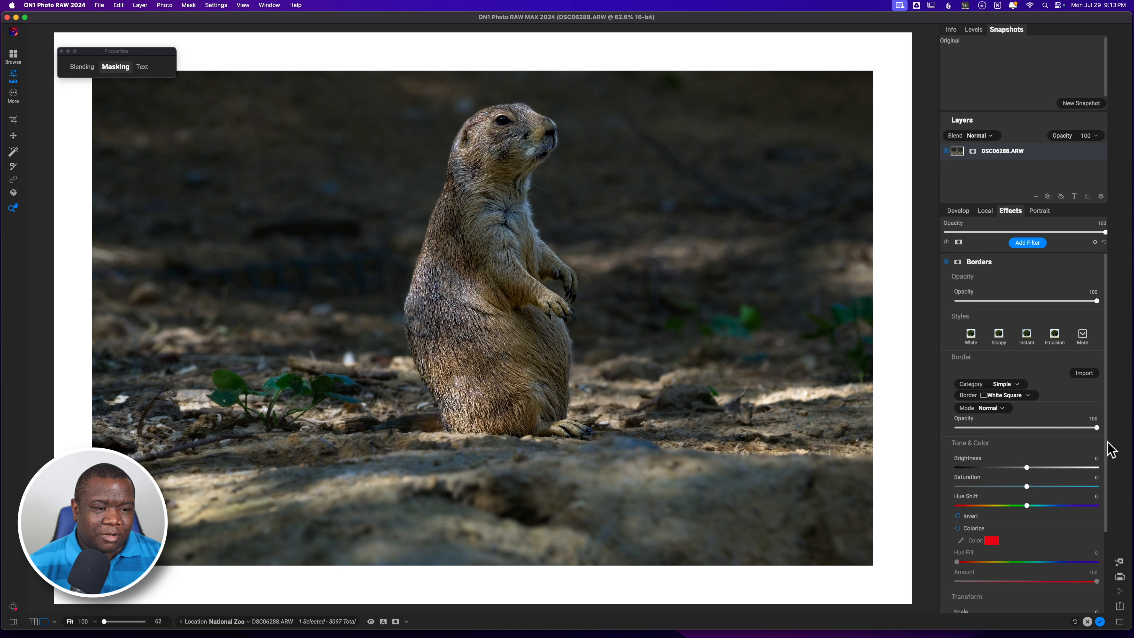
Set the Borders filter's Fit Image to 1 so the white border hugs the photo.
drag(1105, 452, 1043, 521)
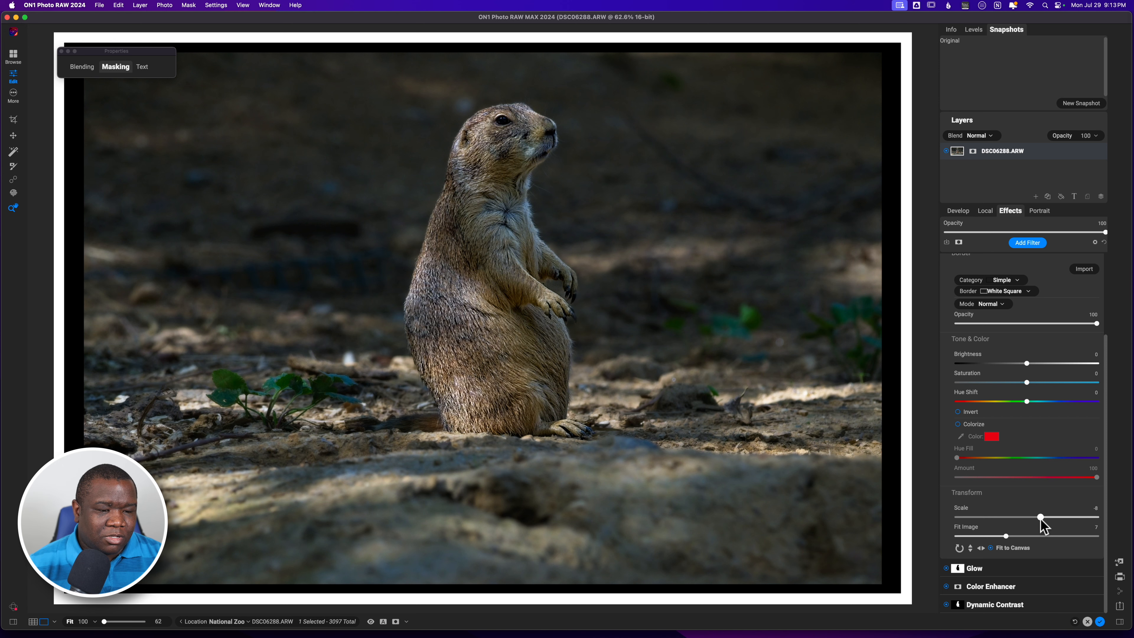
mouse_move(1005, 536)
mouse_down()
mouse_move(973, 536)
mouse_move(1008, 536)
mouse_up()
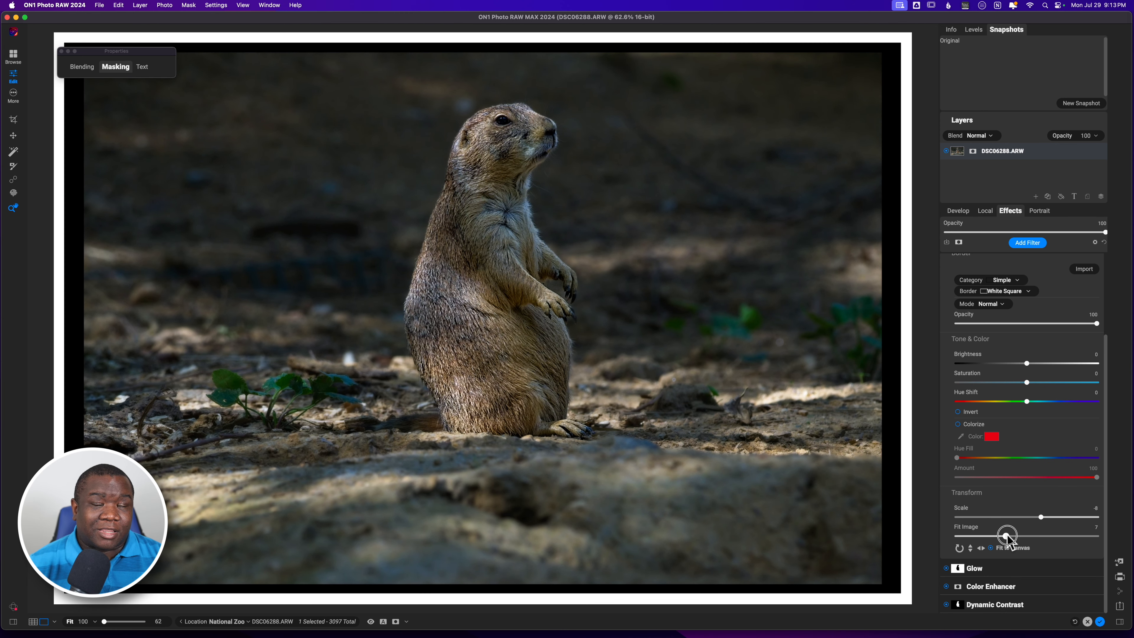
drag(1006, 536, 964, 537)
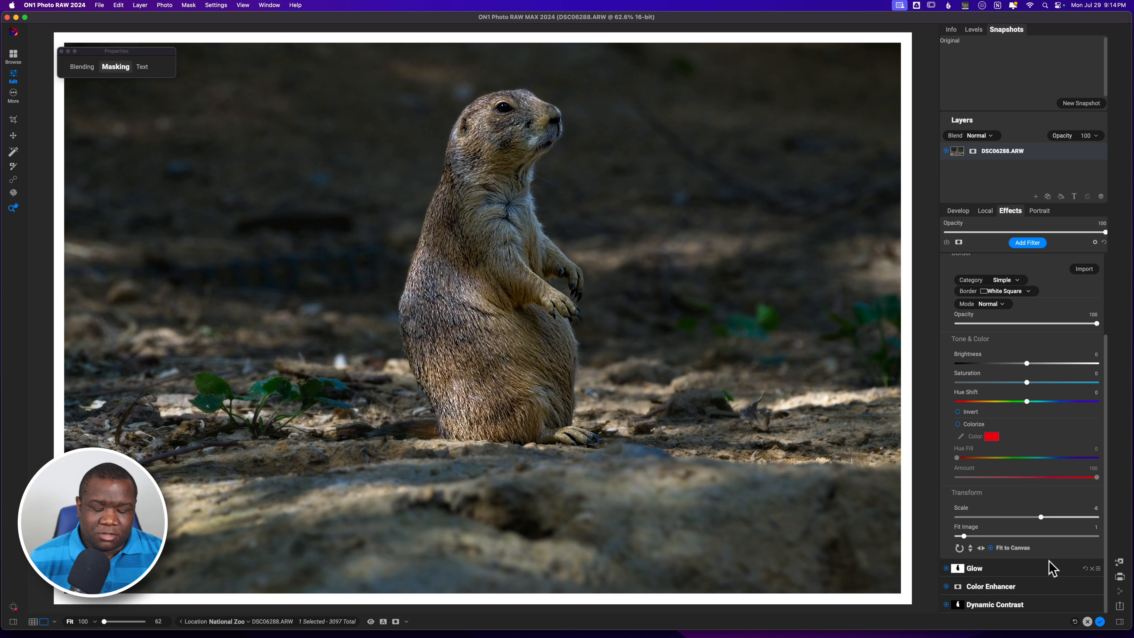
Crop the photo tighter around the prairie dog at the original ratio and apply the crop.
key(c)
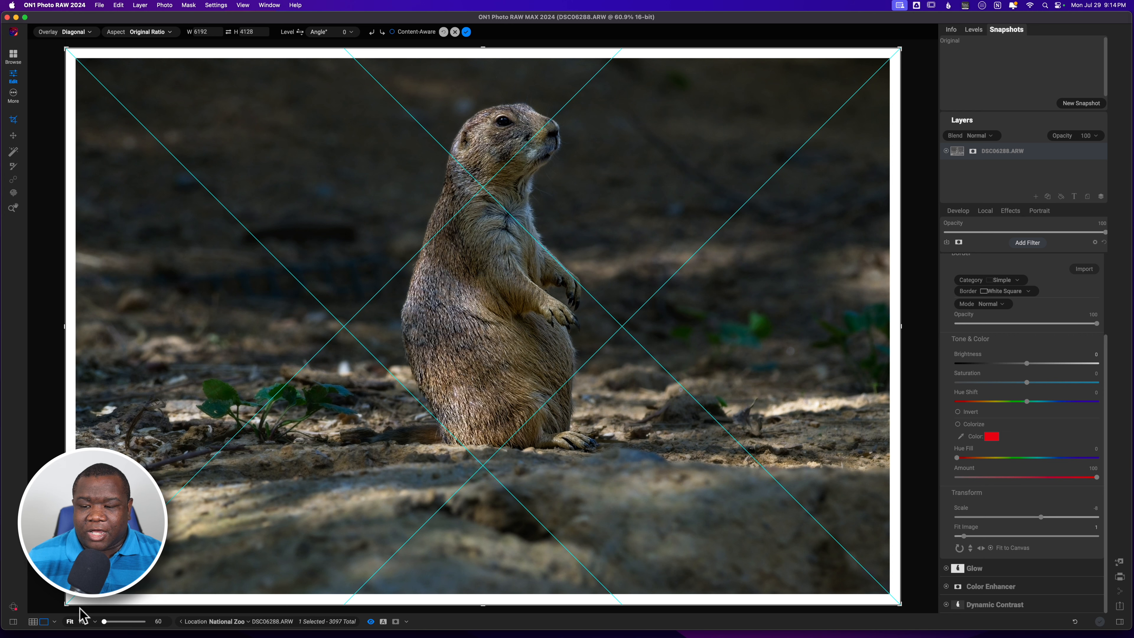
drag(91, 603, 127, 594)
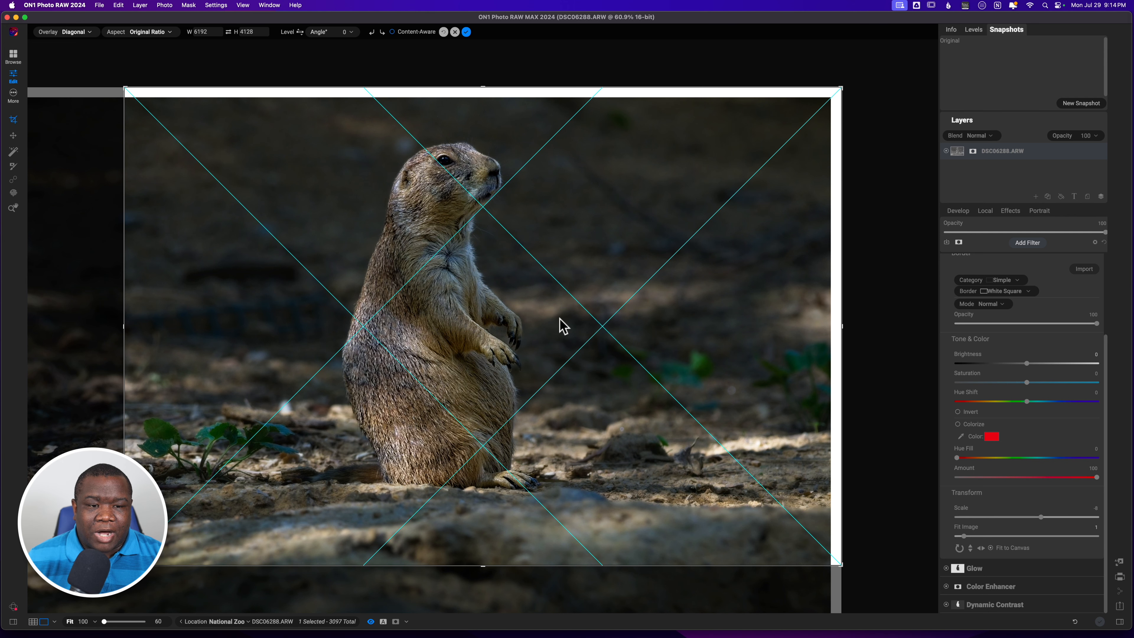
drag(124, 327, 148, 327)
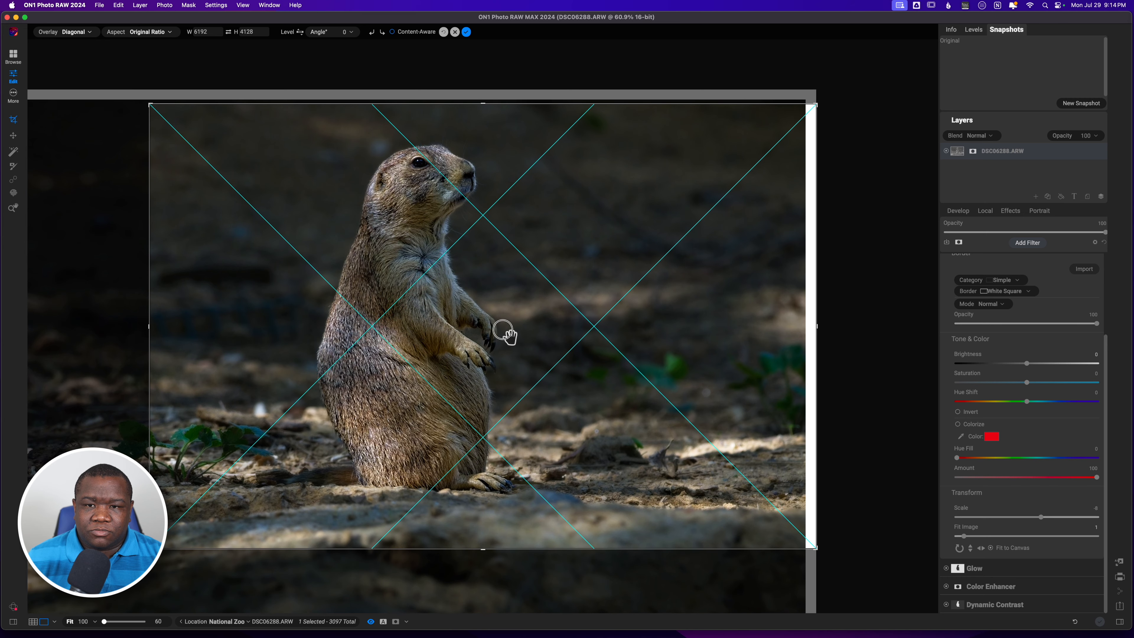
drag(503, 331, 503, 339)
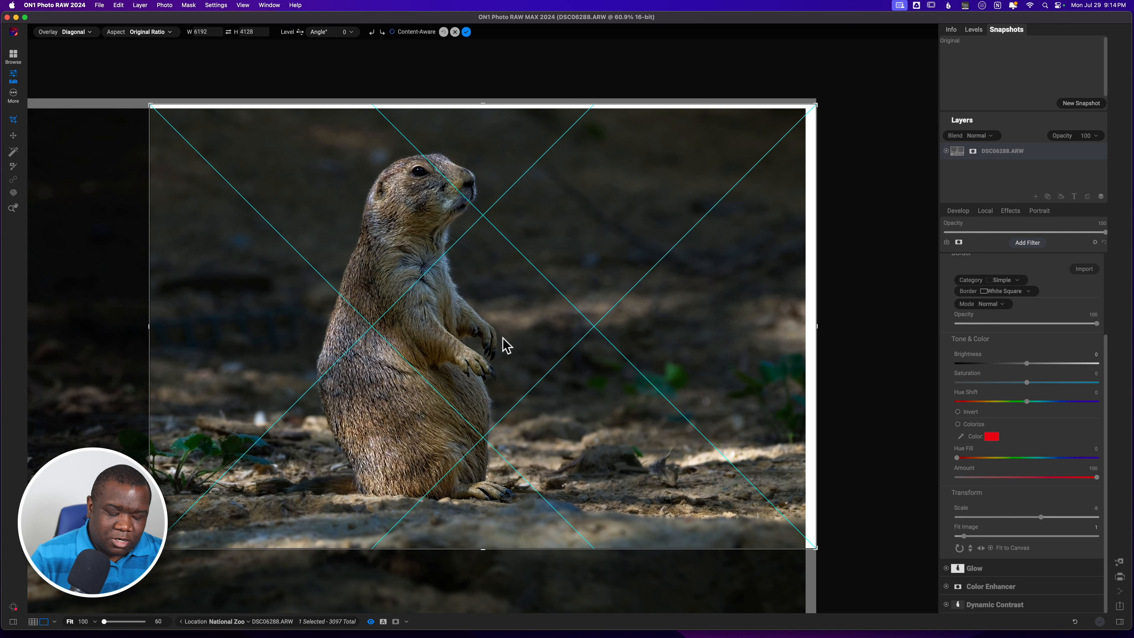
key(Return)
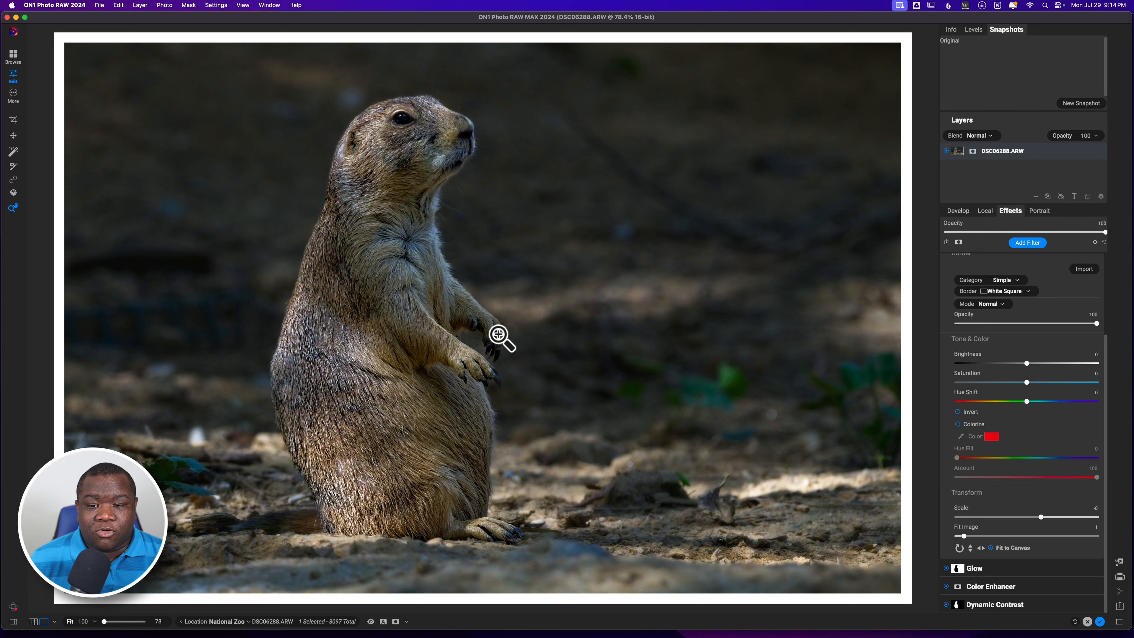
Toggle the preview off and on to compare the edited photo with the original.
key(backslash)
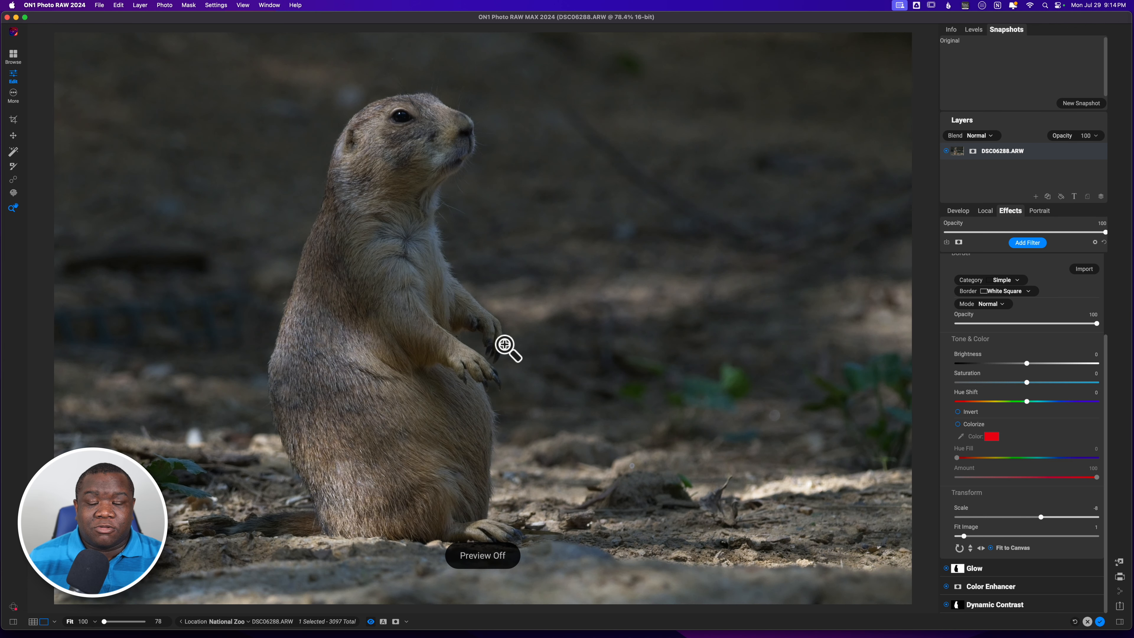
key(backslash)
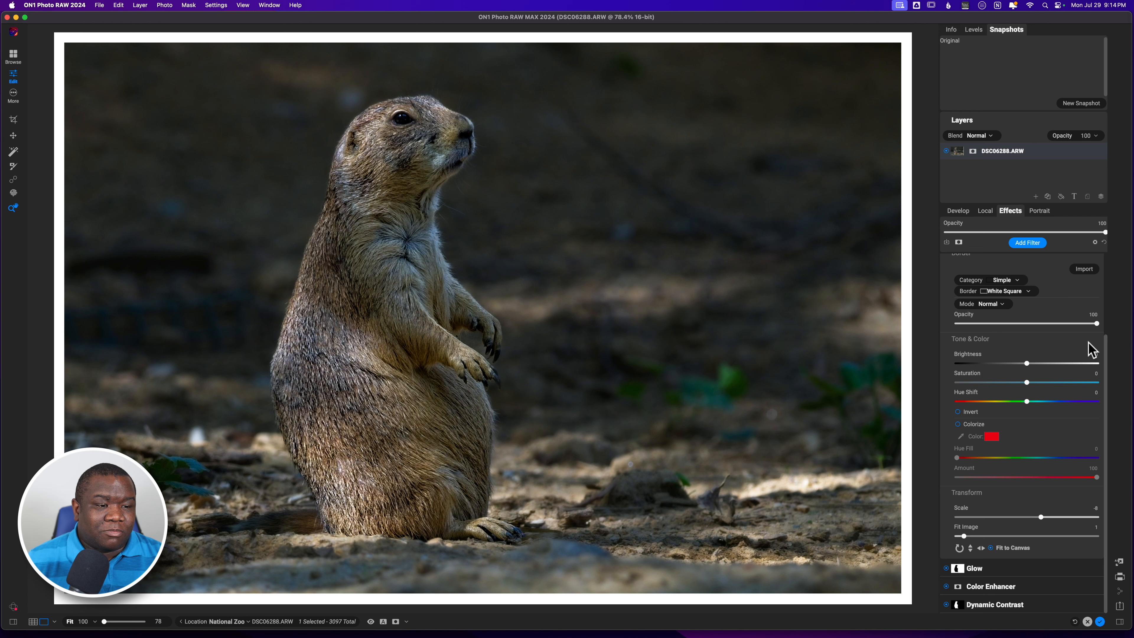
drag(1103, 344, 1103, 253)
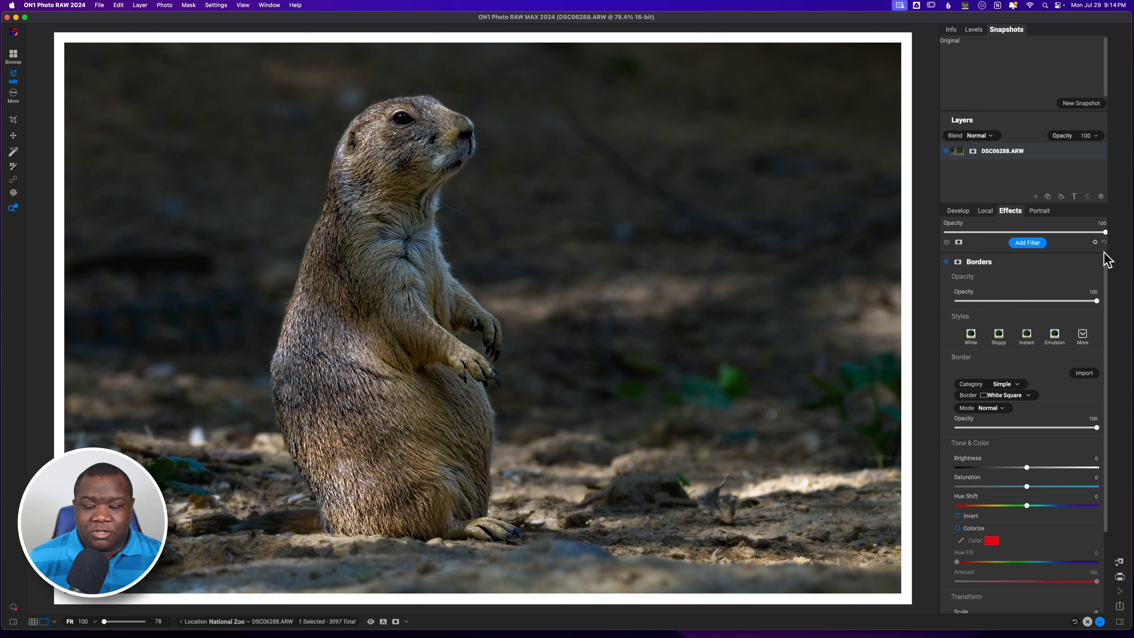
Save a new snapshot named Base Edit, then collapse the Borders filter.
click(1080, 104)
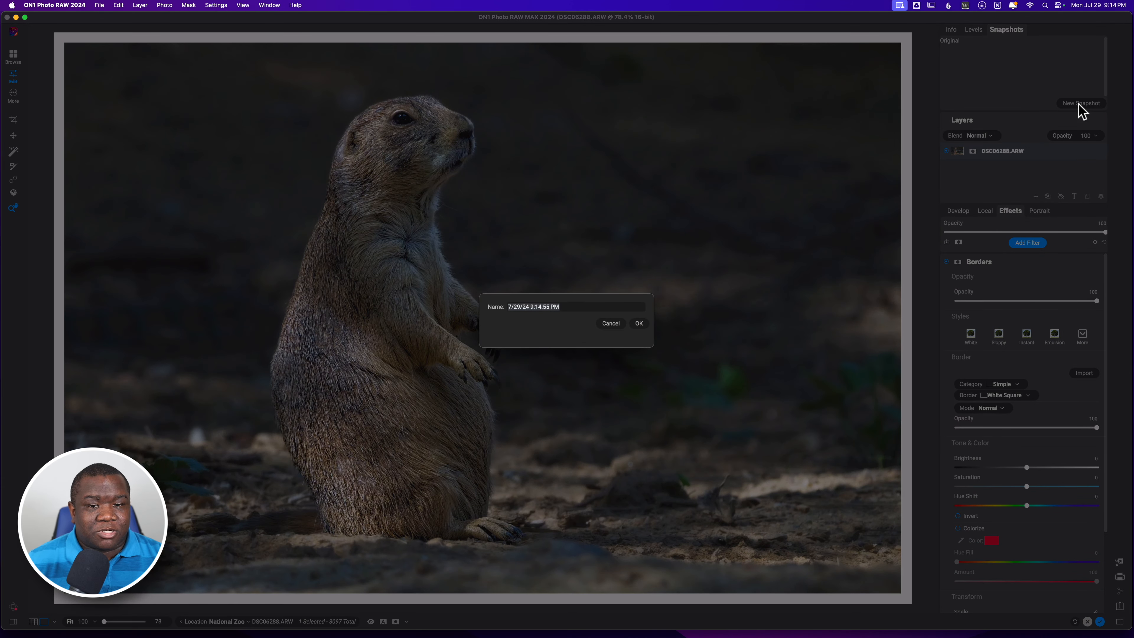
text(Ba)
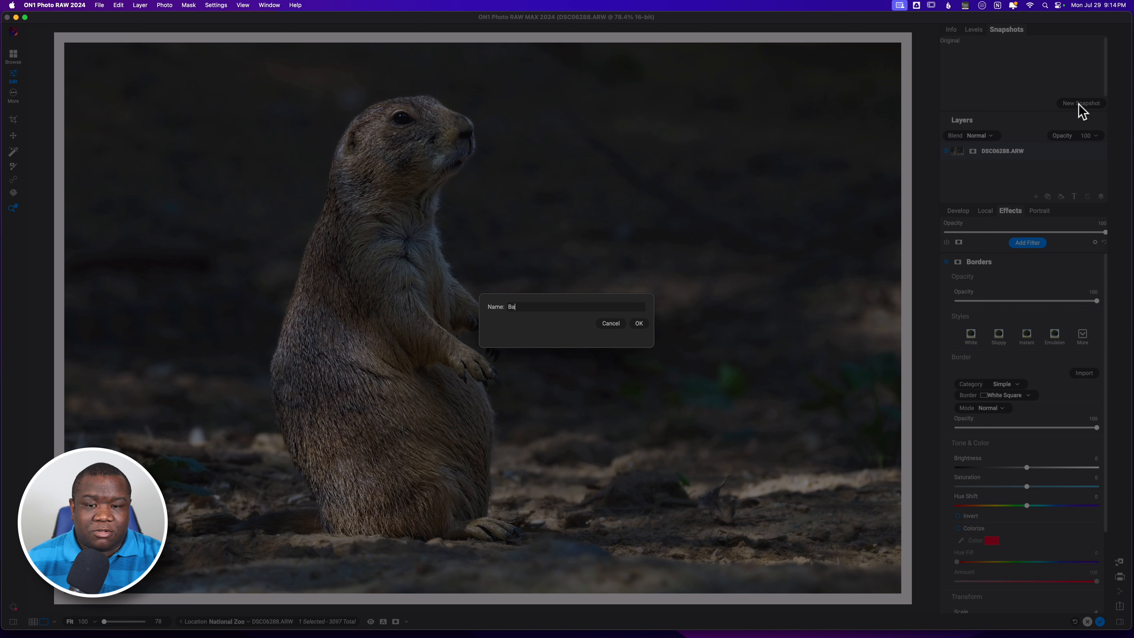
text(se Edit)
key(Return)
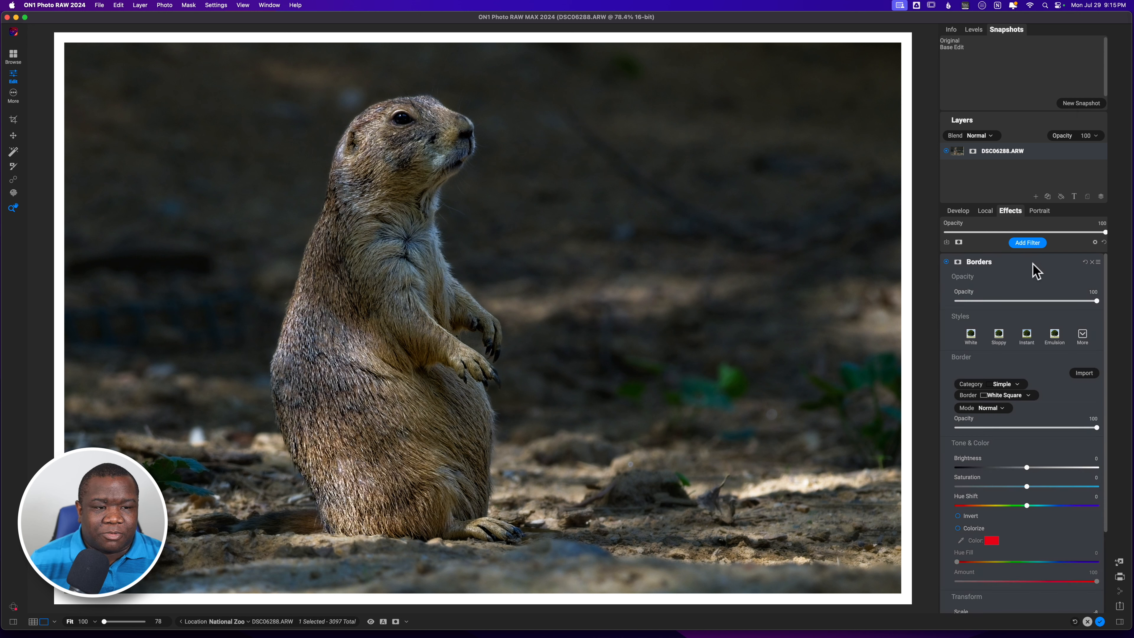
click(1007, 262)
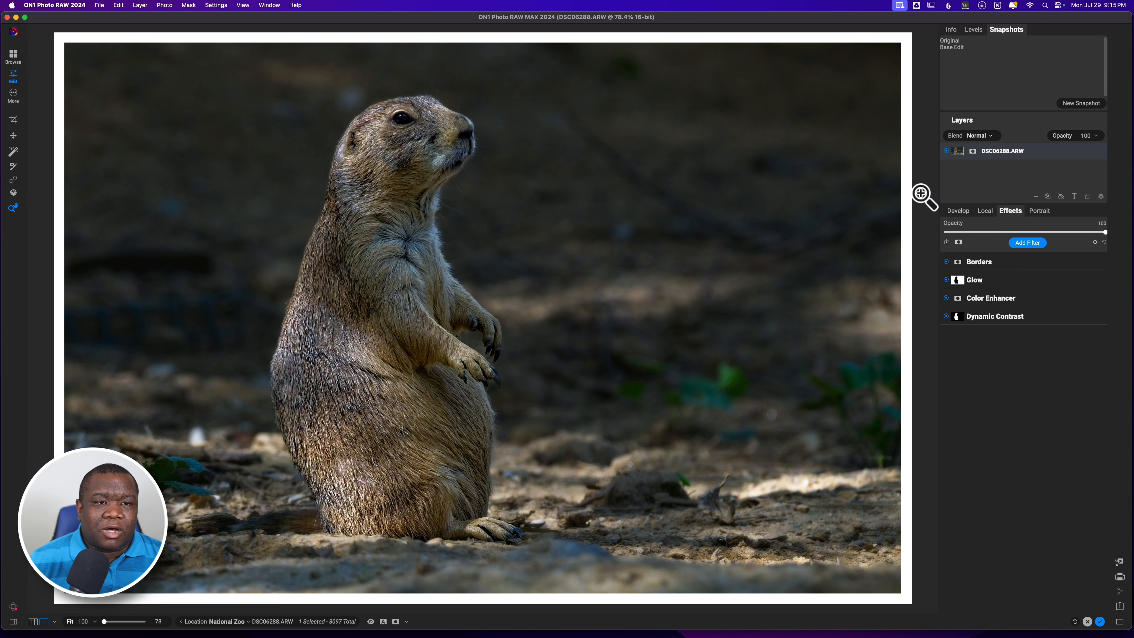
Add a Sunshine filter and set its Warmth to 9, Amount to 67 and Opacity to 62.
click(1025, 288)
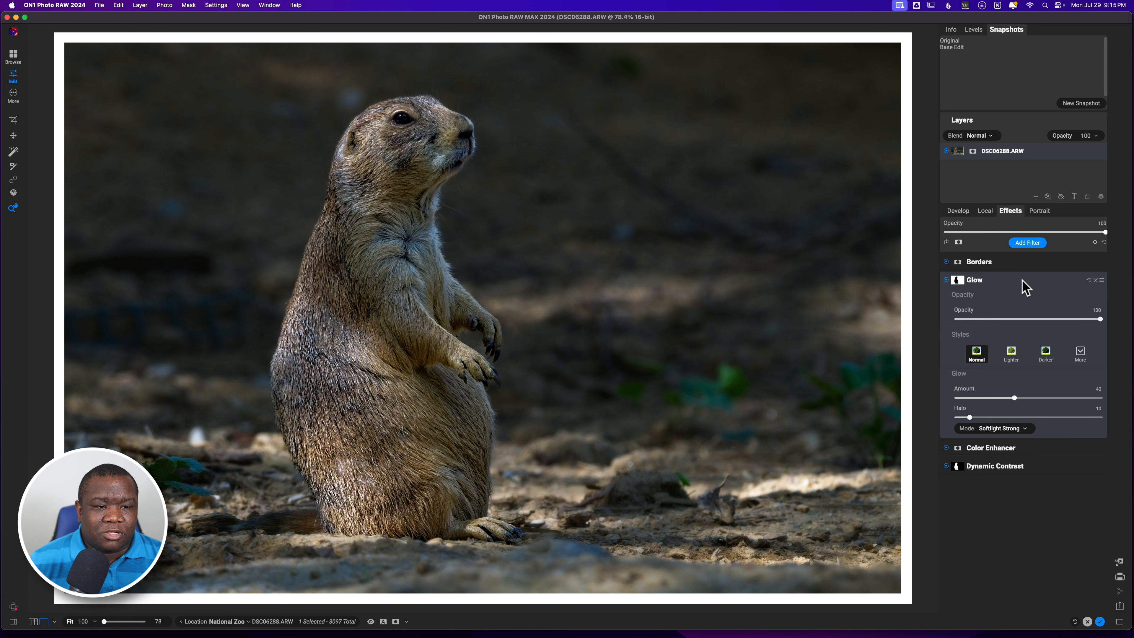
click(1028, 244)
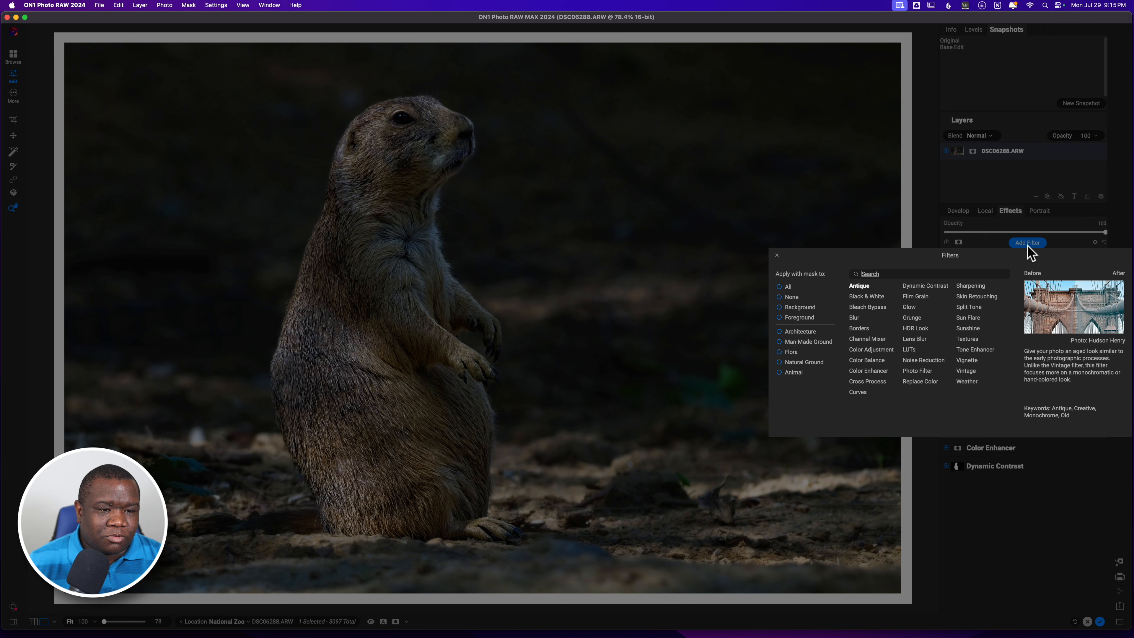
click(968, 328)
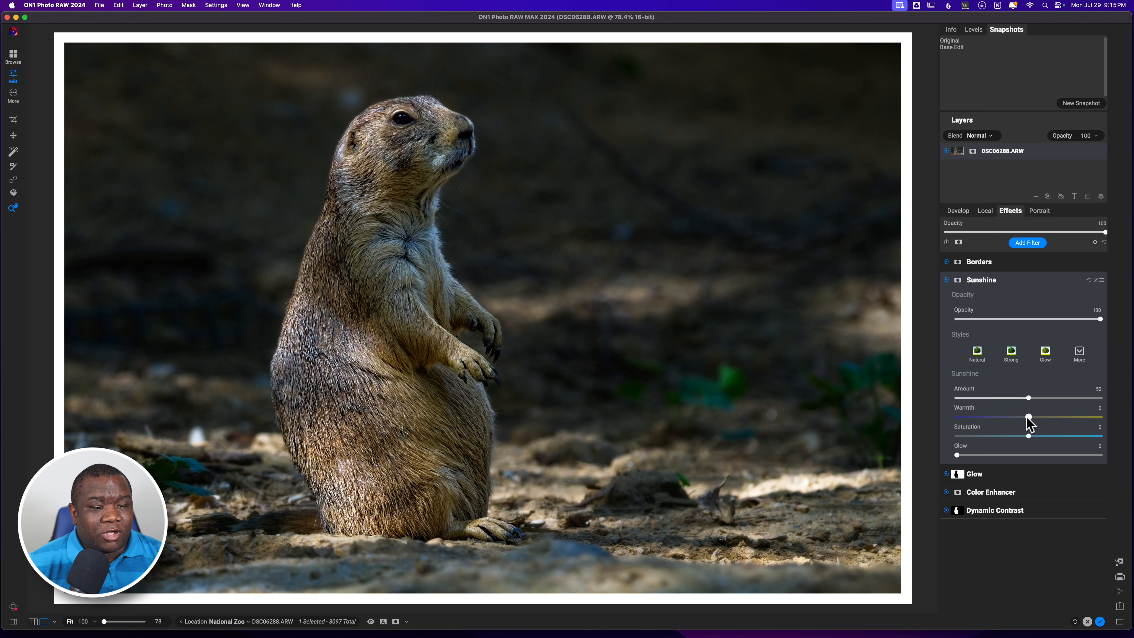
drag(1029, 418, 1042, 417)
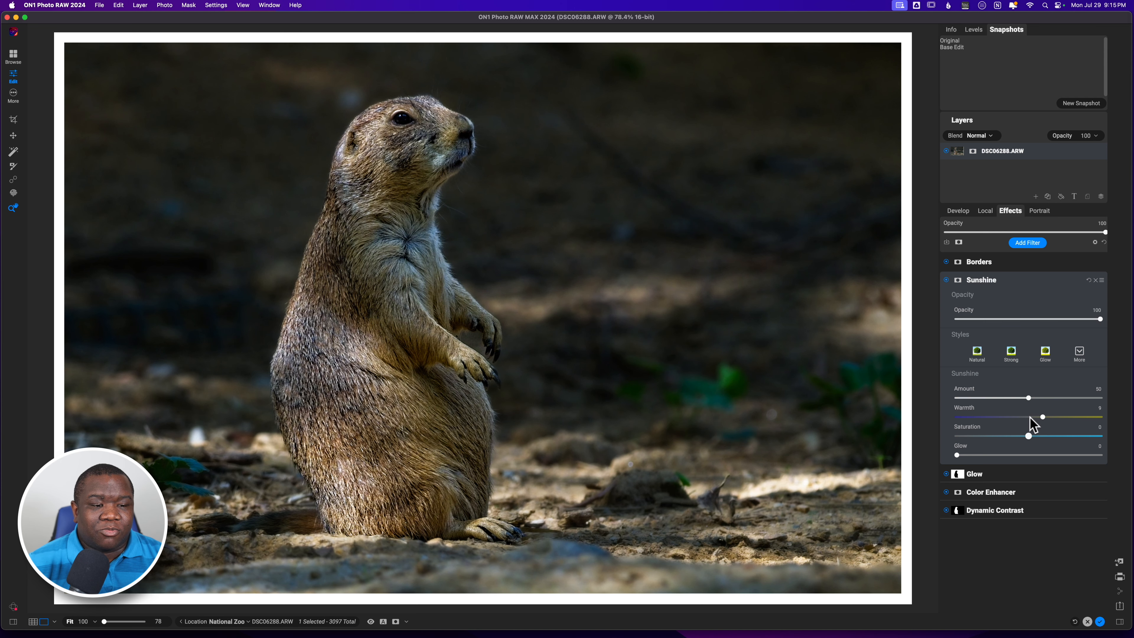
drag(1028, 397, 1057, 410)
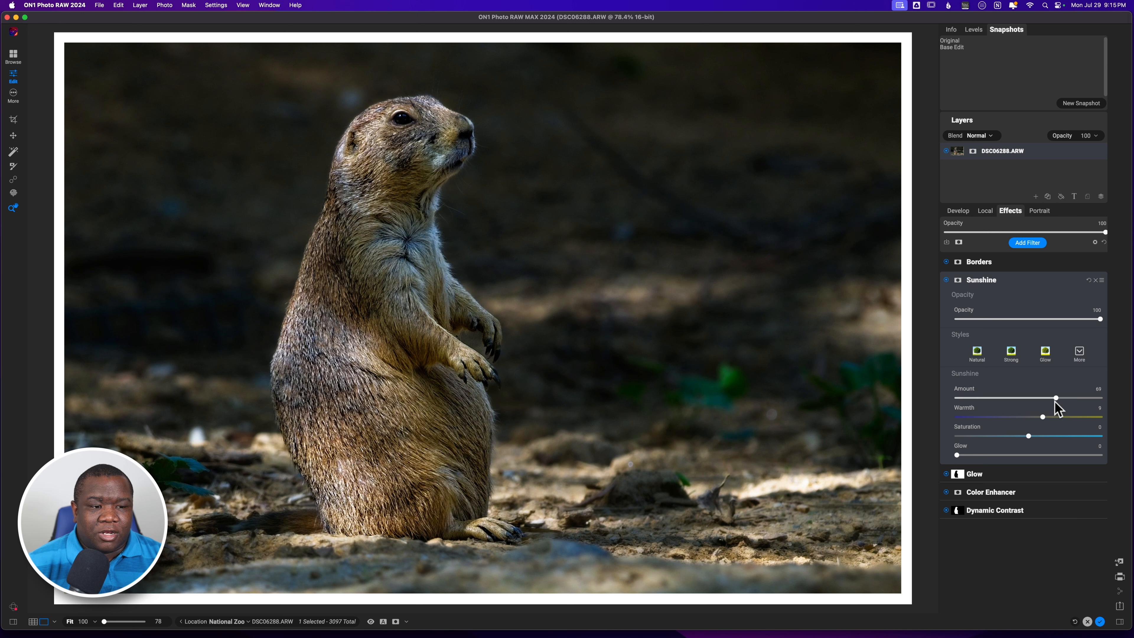
drag(1055, 398, 1051, 401)
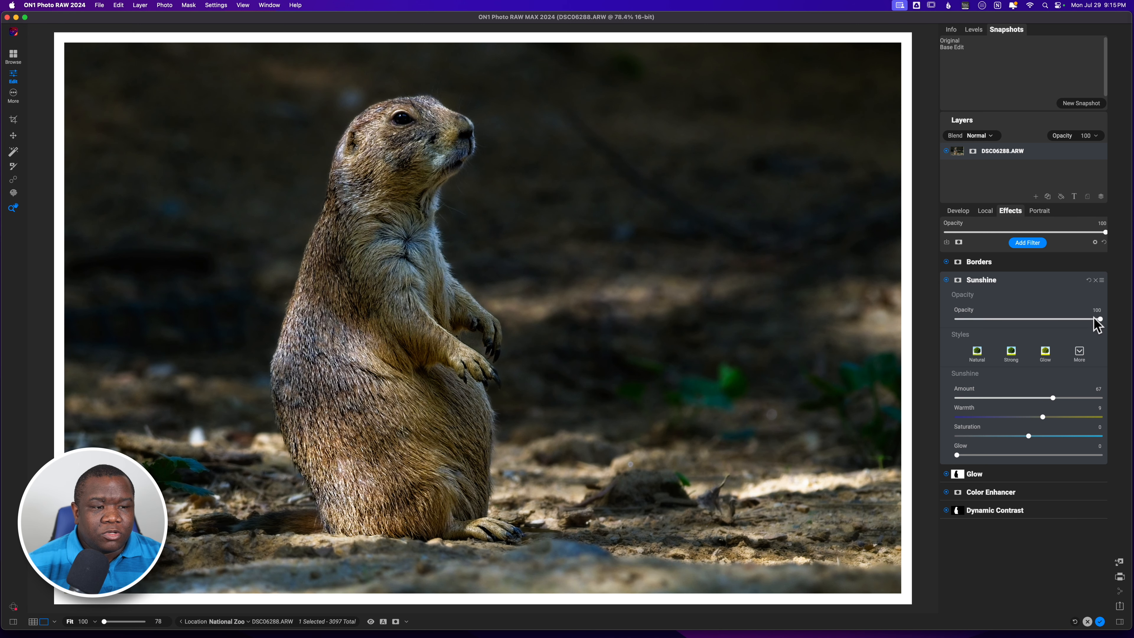
drag(1099, 318, 1044, 322)
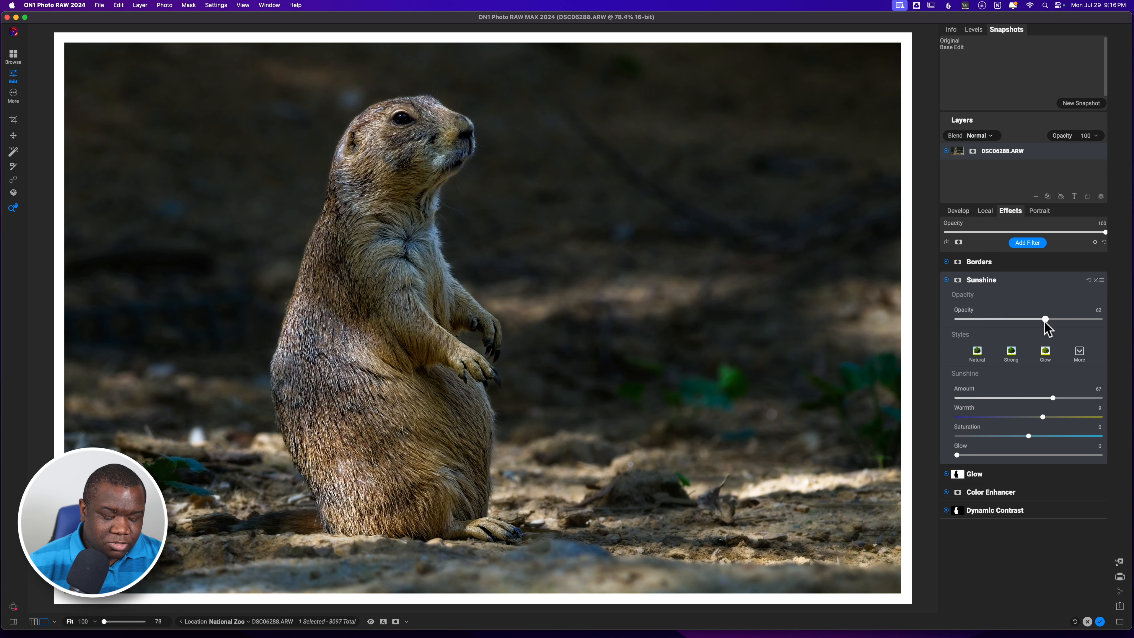
Toggle the Sunshine filter off and on to compare its effect on the photo.
click(945, 280)
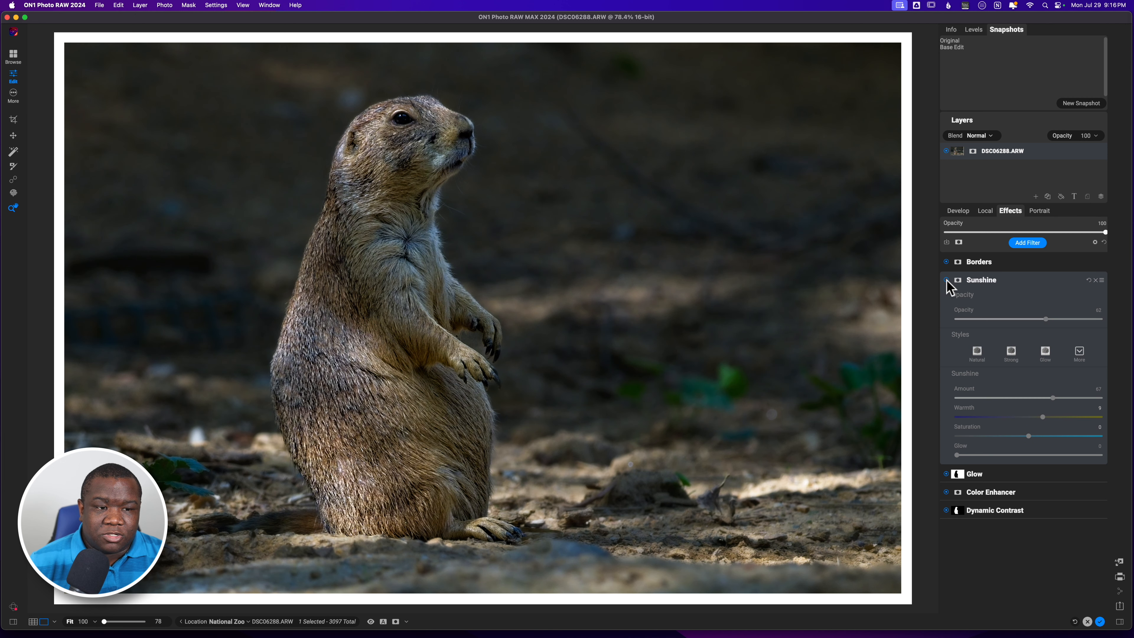
click(946, 280)
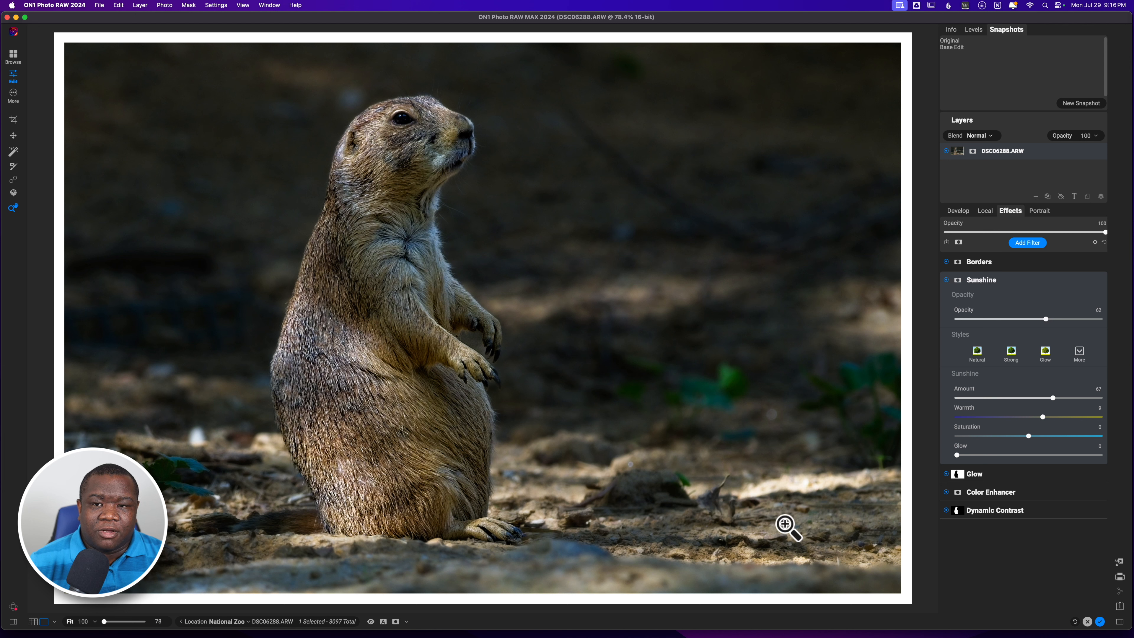
click(1028, 282)
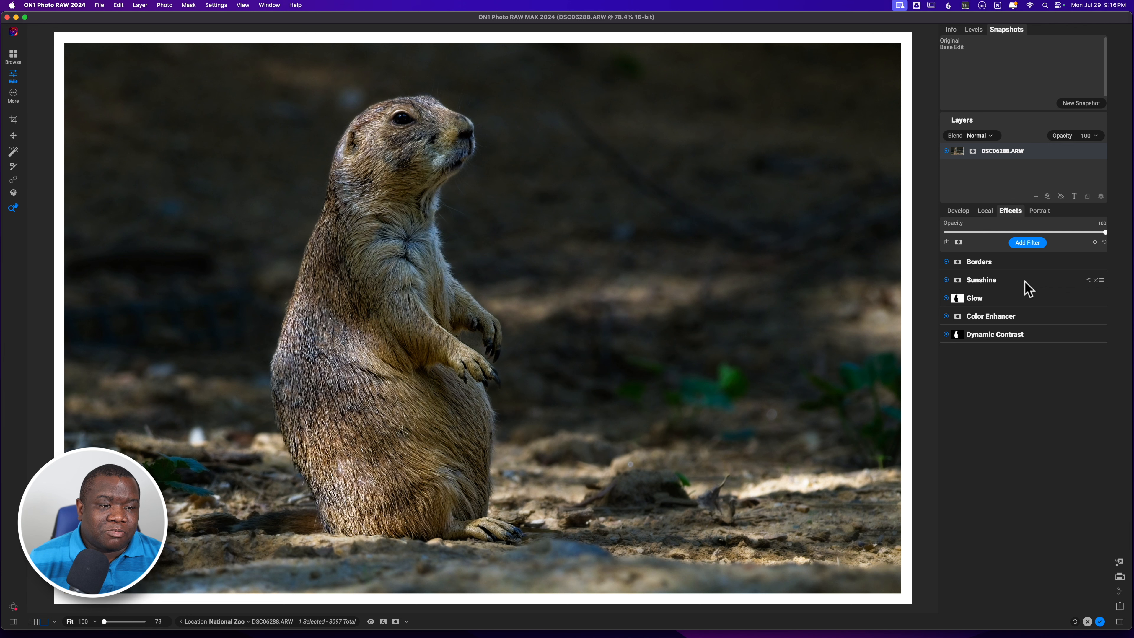
click(1028, 285)
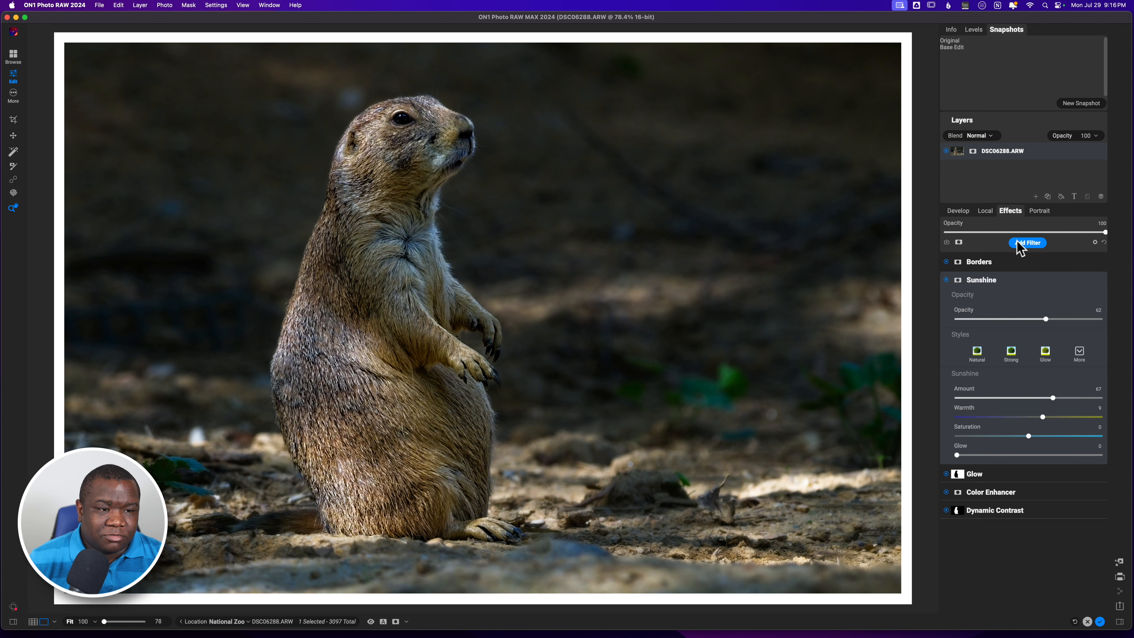
Add a Sun Flare filter and choose the Sun-Flare-03 texture.
click(1026, 242)
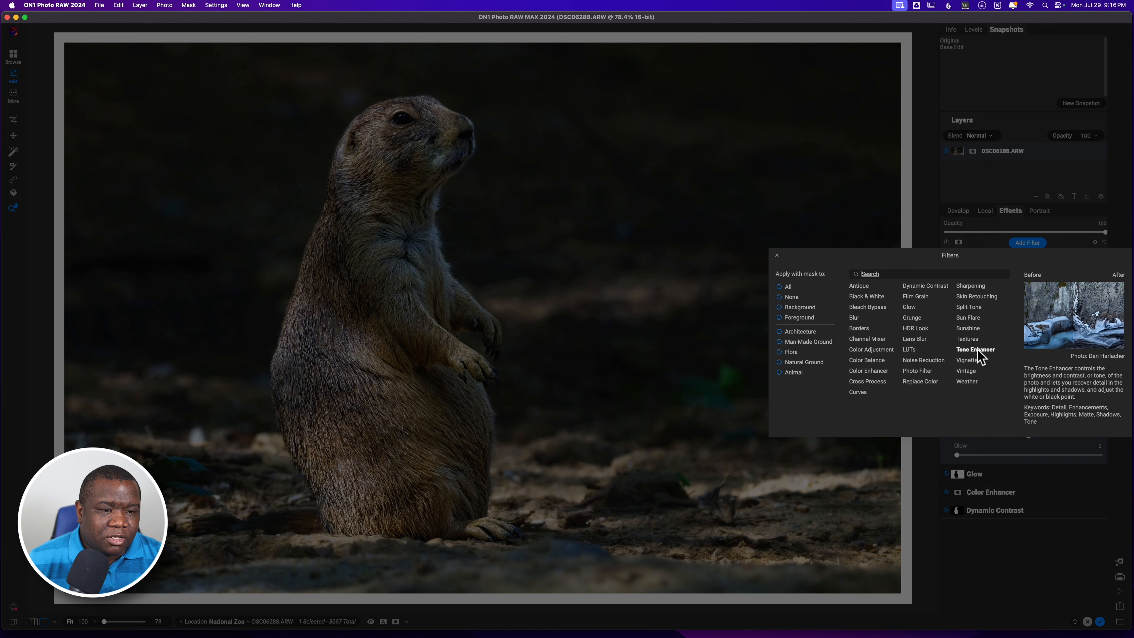
click(969, 318)
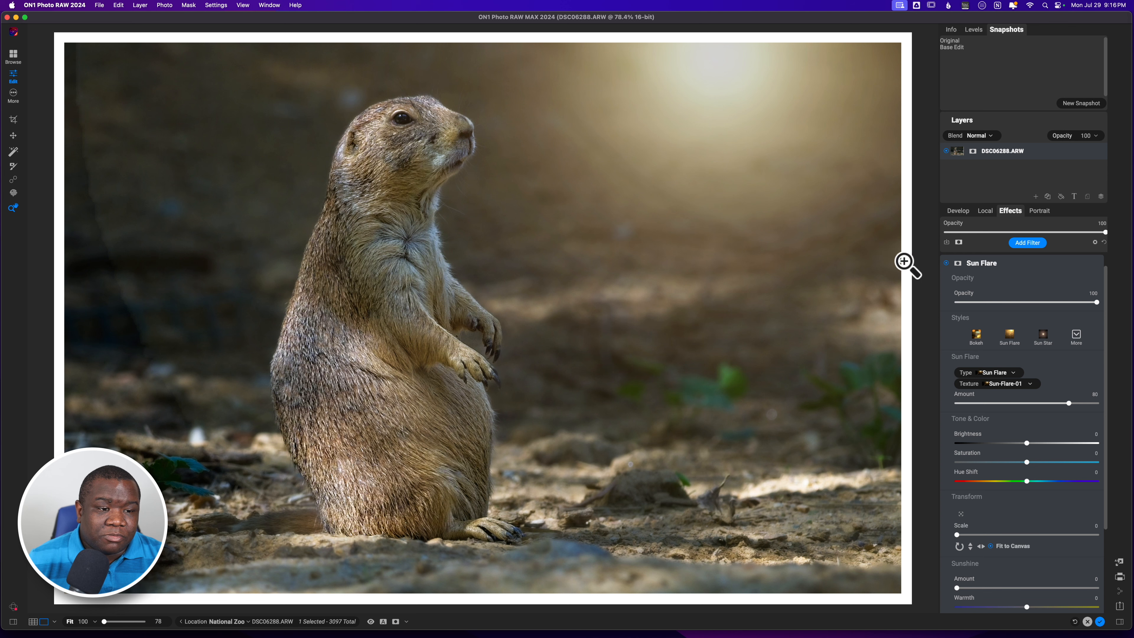
click(1014, 384)
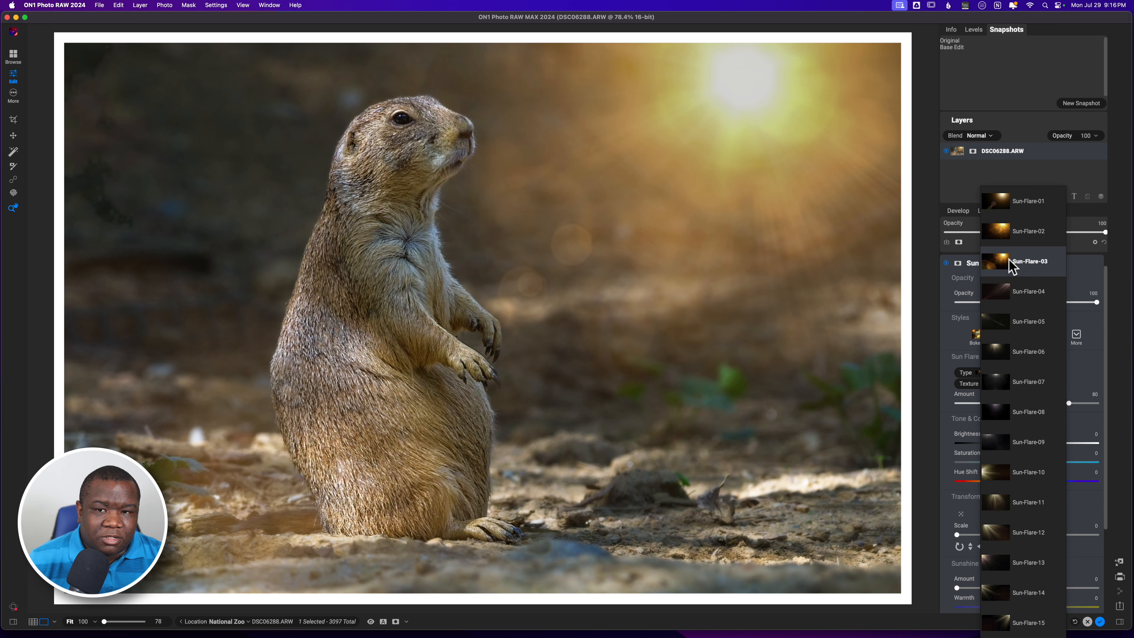
click(1011, 265)
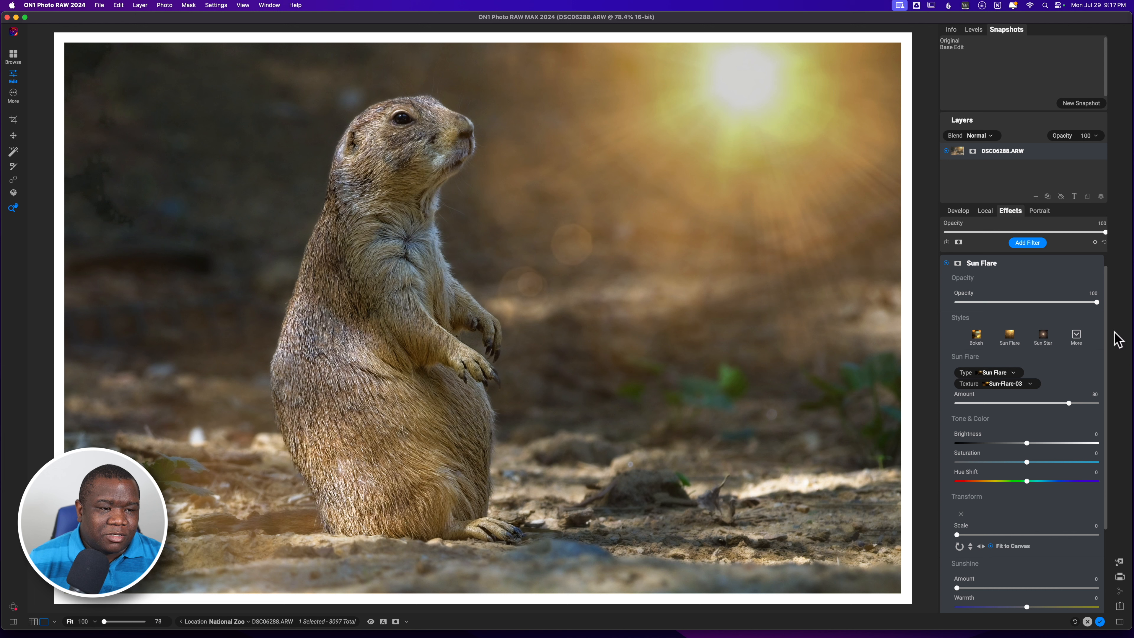
Set the Sun Flare scale to 79 and reposition the flare toward the centre of the photo.
drag(1106, 331, 1104, 397)
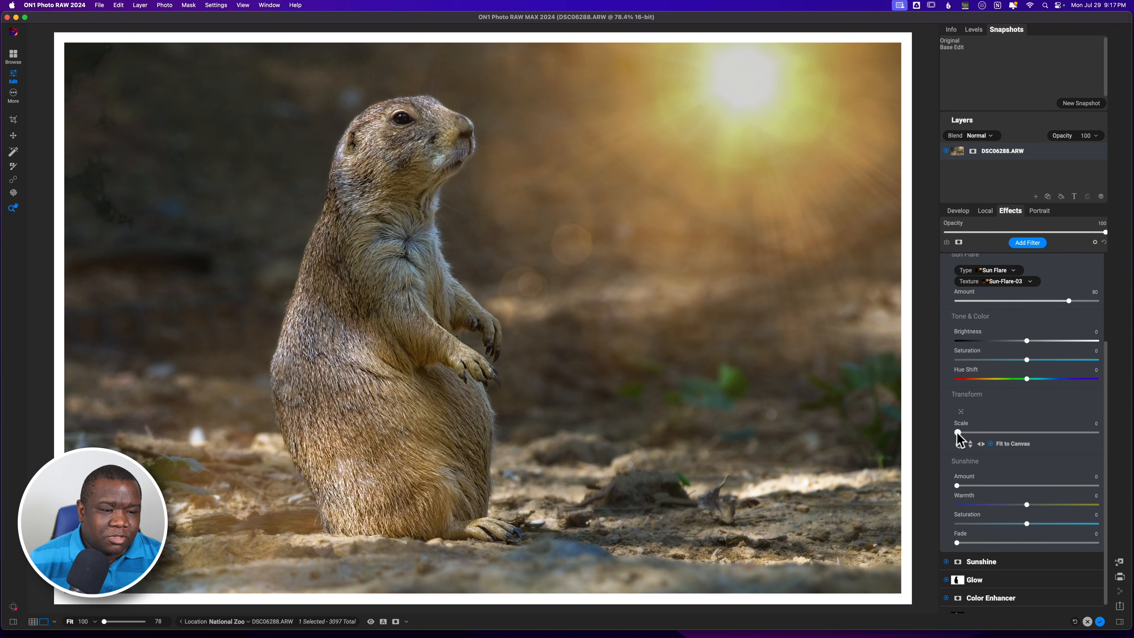
drag(957, 432, 1067, 433)
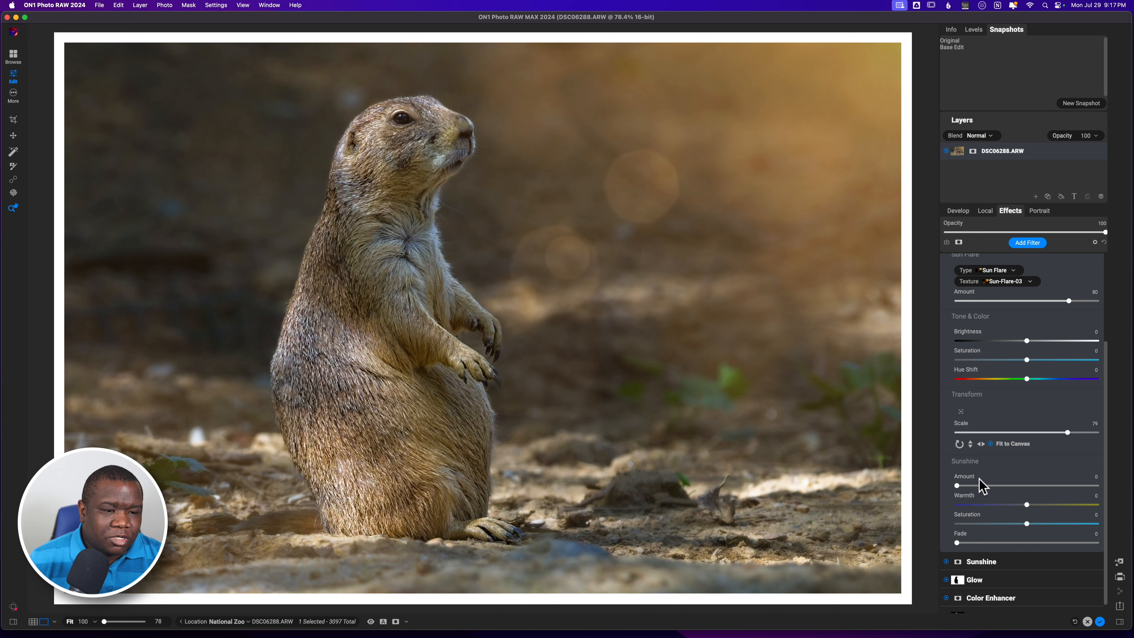
click(961, 410)
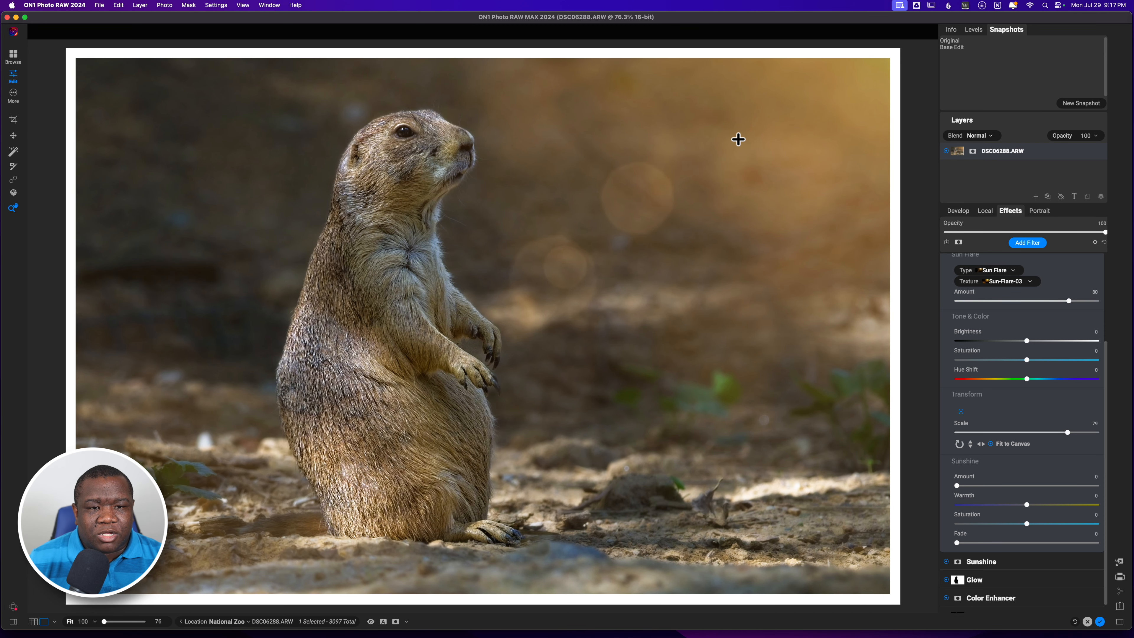
drag(752, 145, 590, 354)
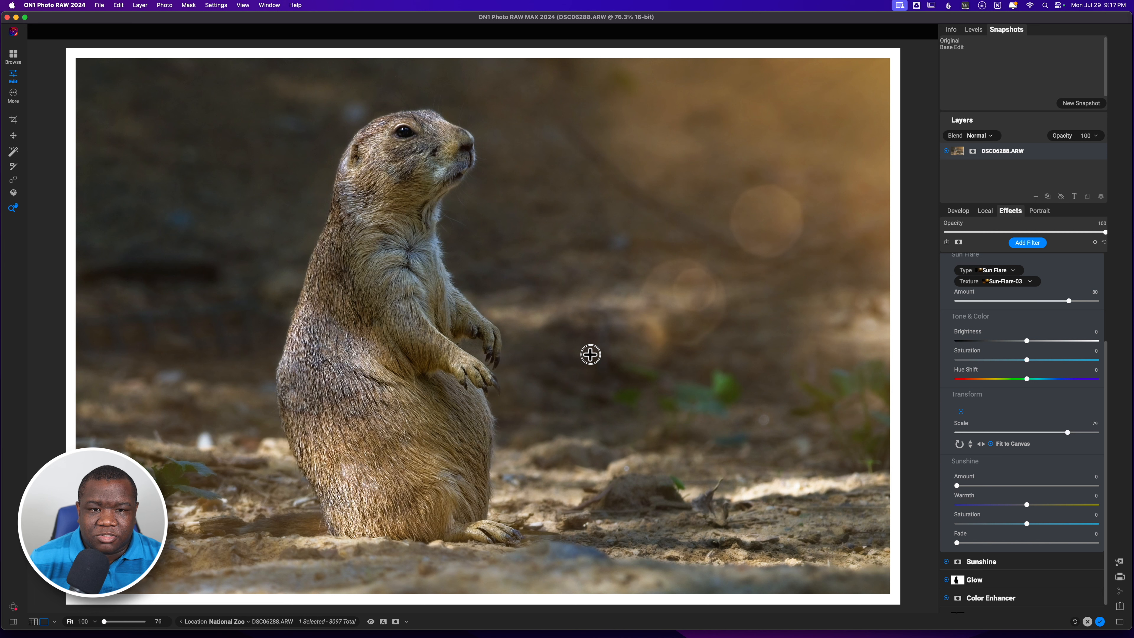
drag(590, 354, 590, 354)
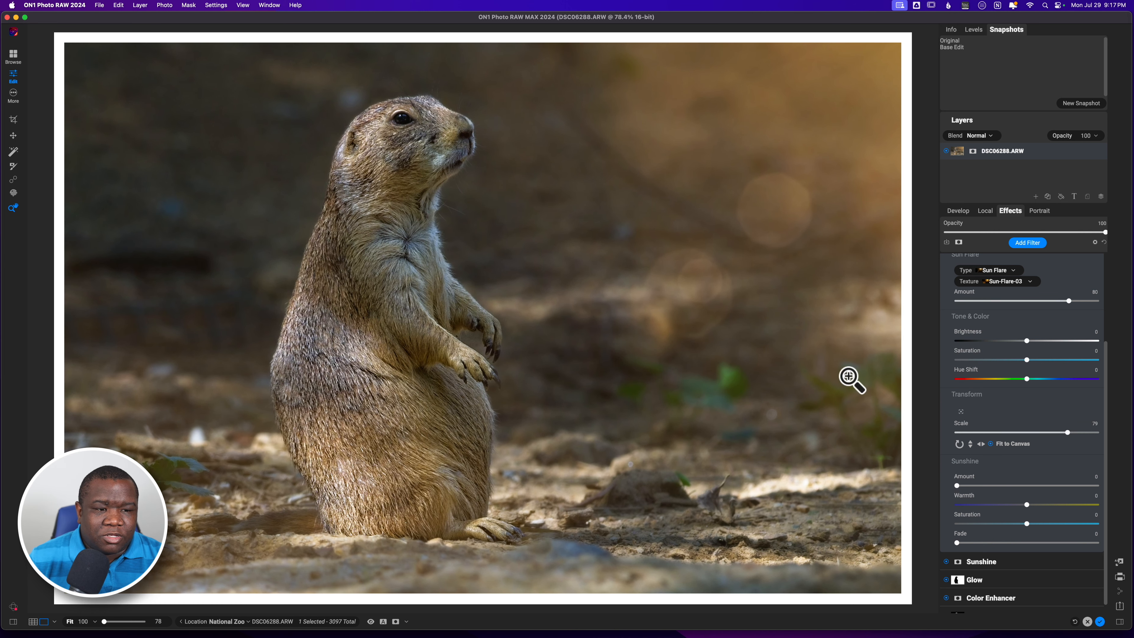
Open the Sun Flare filter's masking brush and try an erase stroke over the prairie dog's face.
drag(1106, 375, 1108, 263)
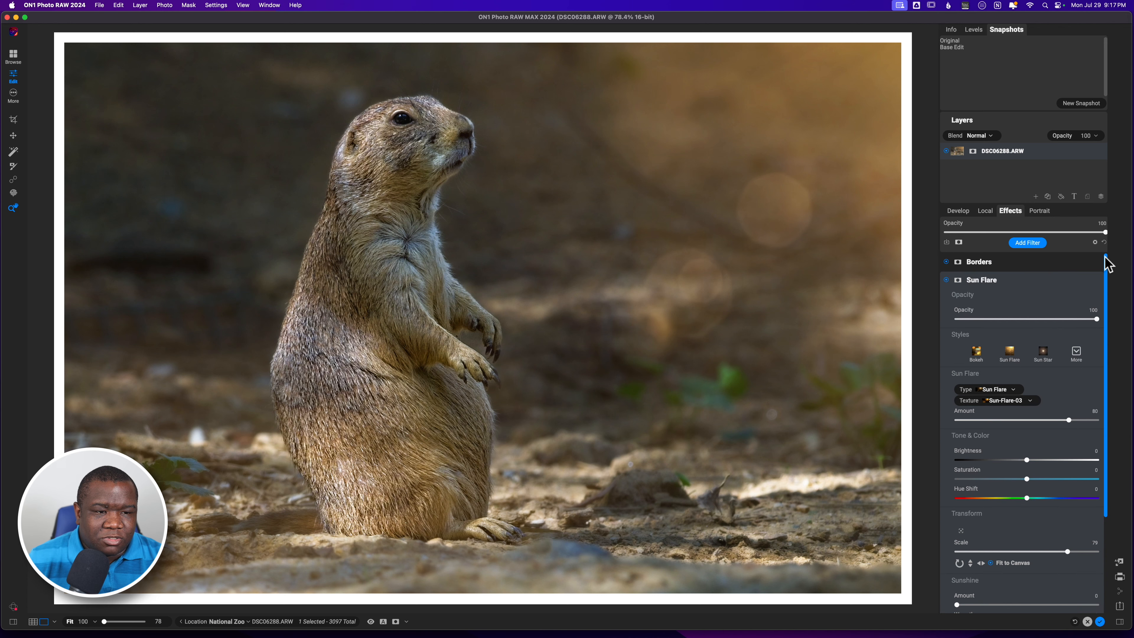
click(958, 280)
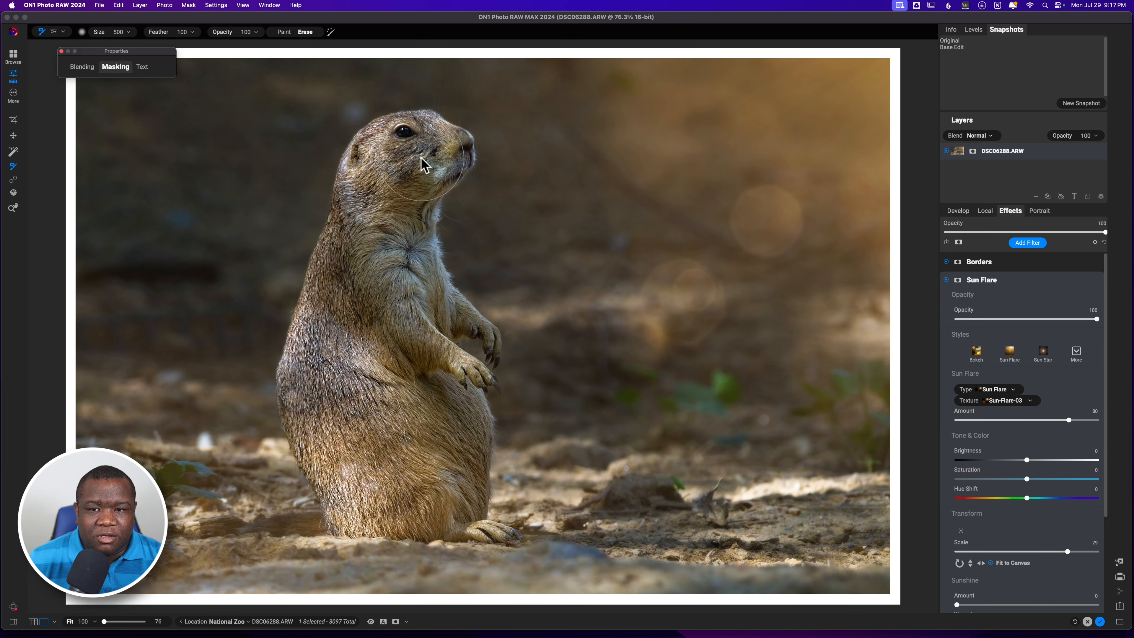
mouse_move(426, 158)
mouse_down()
mouse_move(455, 176)
mouse_move(415, 154)
mouse_move(437, 158)
mouse_move(410, 177)
mouse_move(407, 207)
mouse_move(433, 280)
mouse_up()
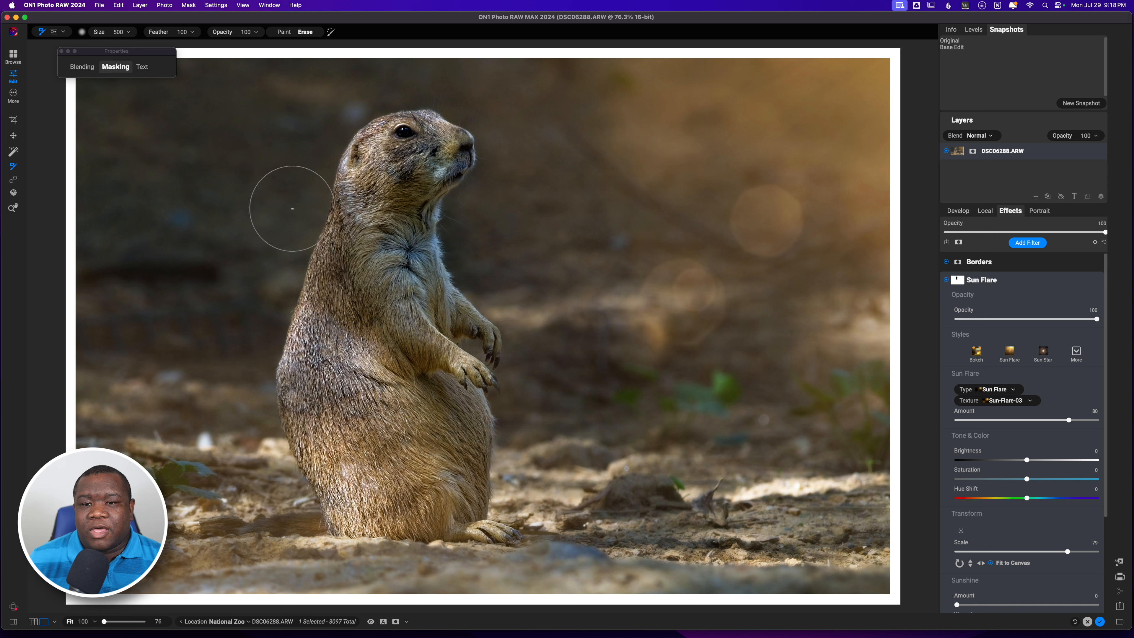
key(super+z)
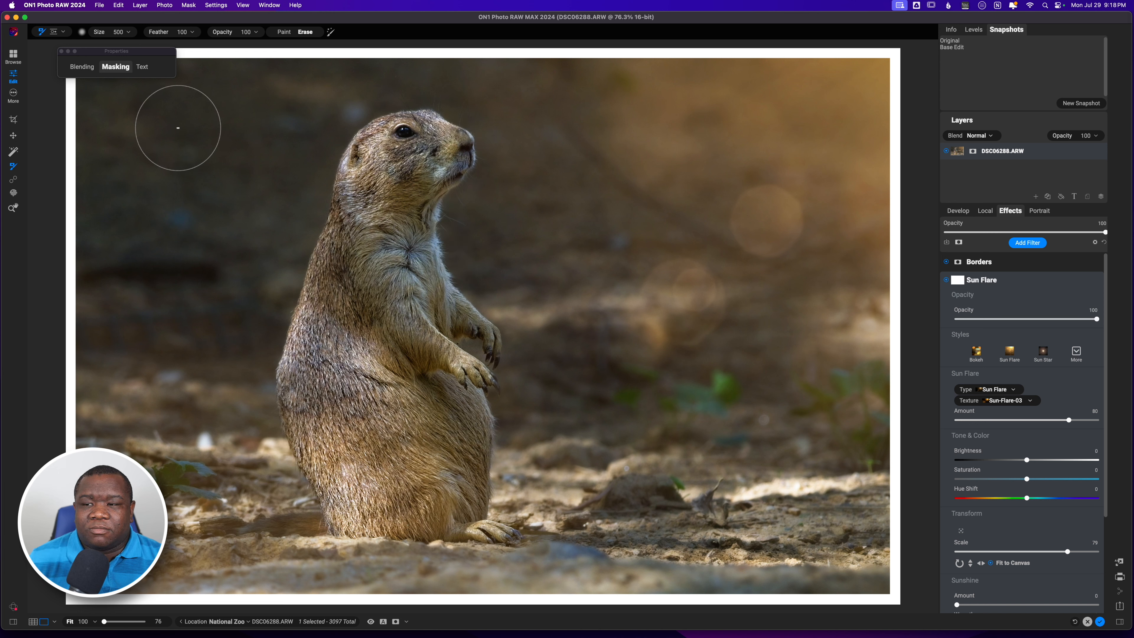
Adjust the masking brush options and try another erase stroke near the prairie dog's muzzle.
click(83, 31)
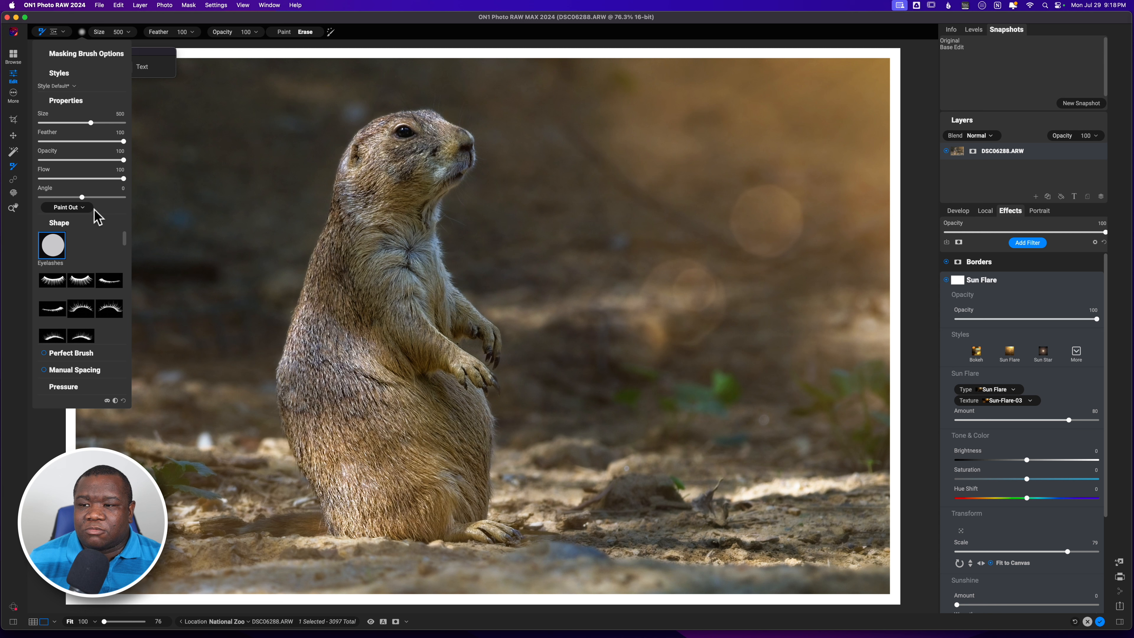
drag(124, 179, 115, 179)
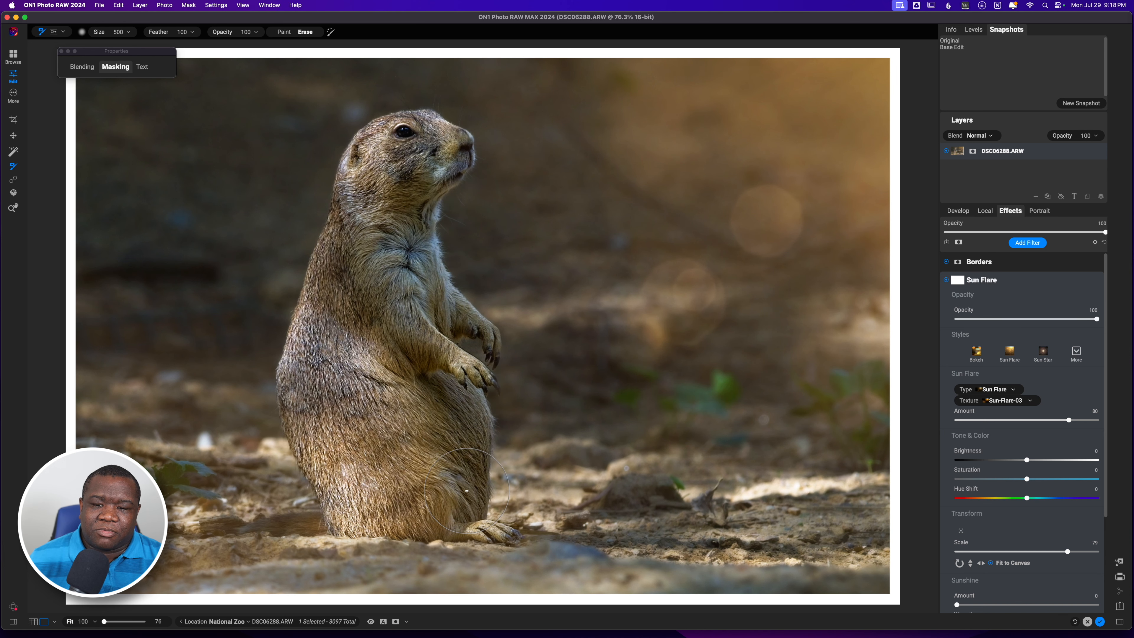
drag(467, 491, 469, 497)
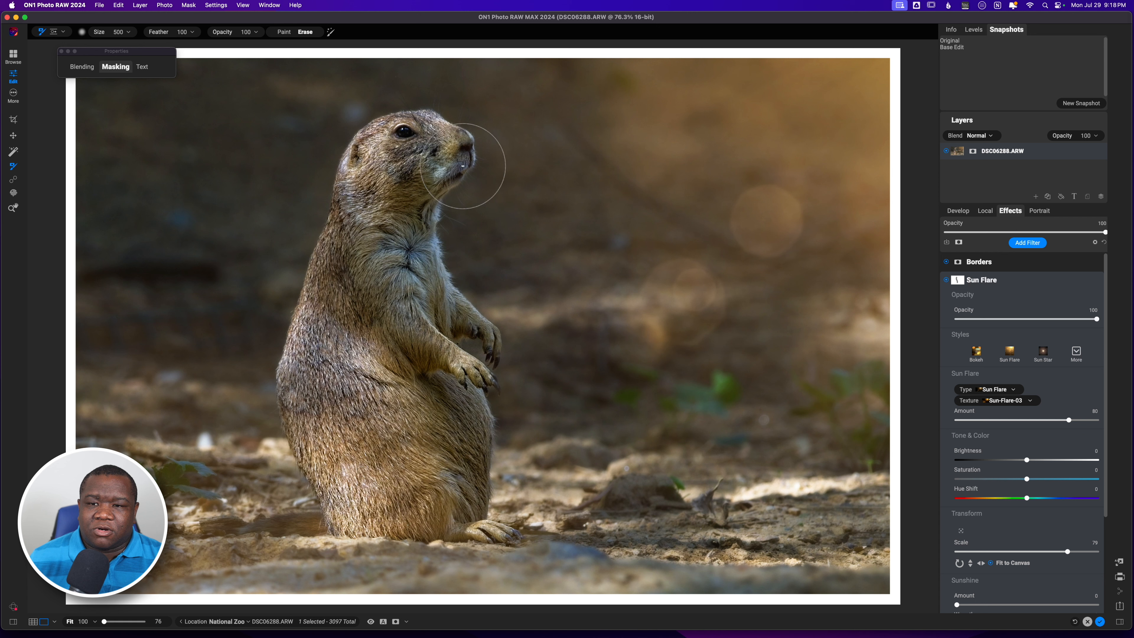
key(super+z)
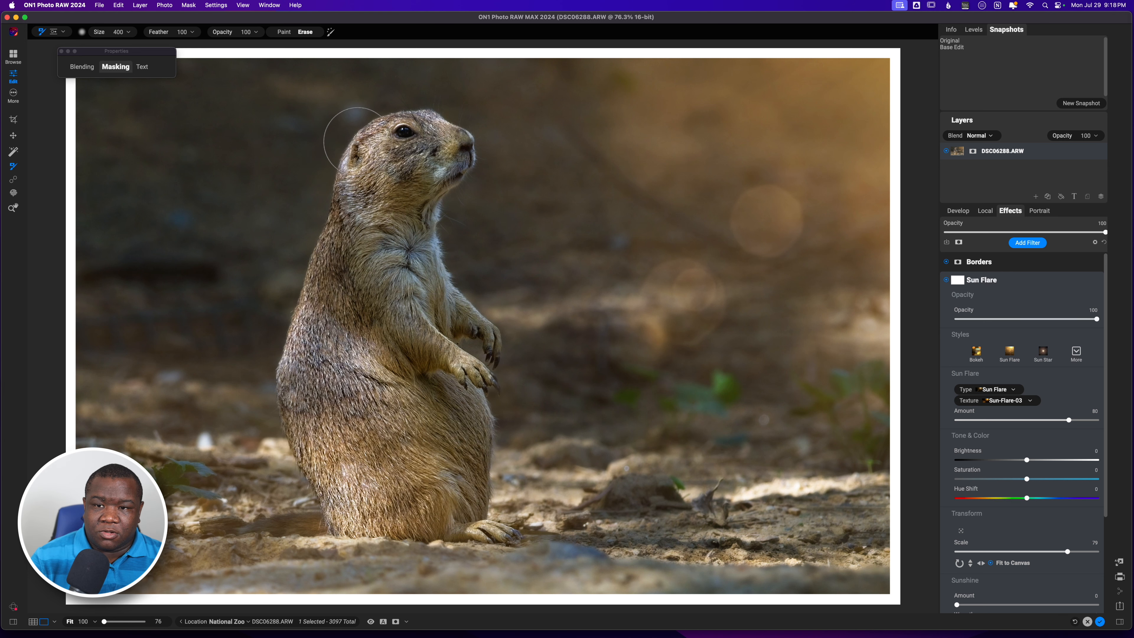
Erase the Sun Flare from the prairie dog's body with a 400-size brush, then collapse the filter.
key(bracketleft)
mouse_move(323, 263)
mouse_down()
mouse_move(268, 416)
mouse_move(312, 518)
mouse_move(365, 527)
mouse_up()
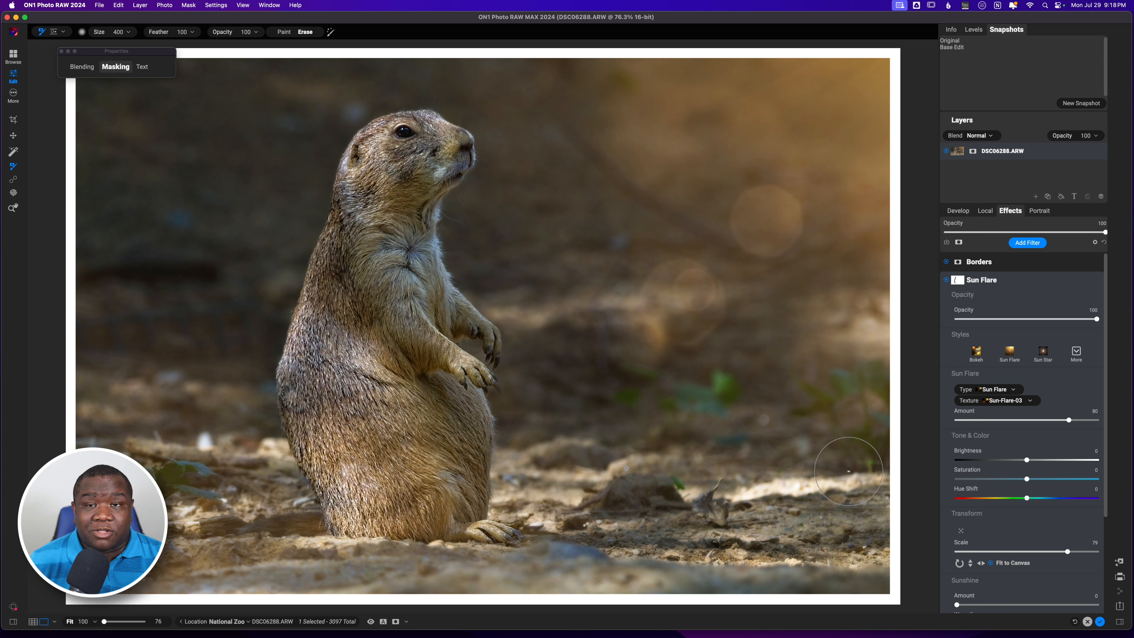
click(1002, 283)
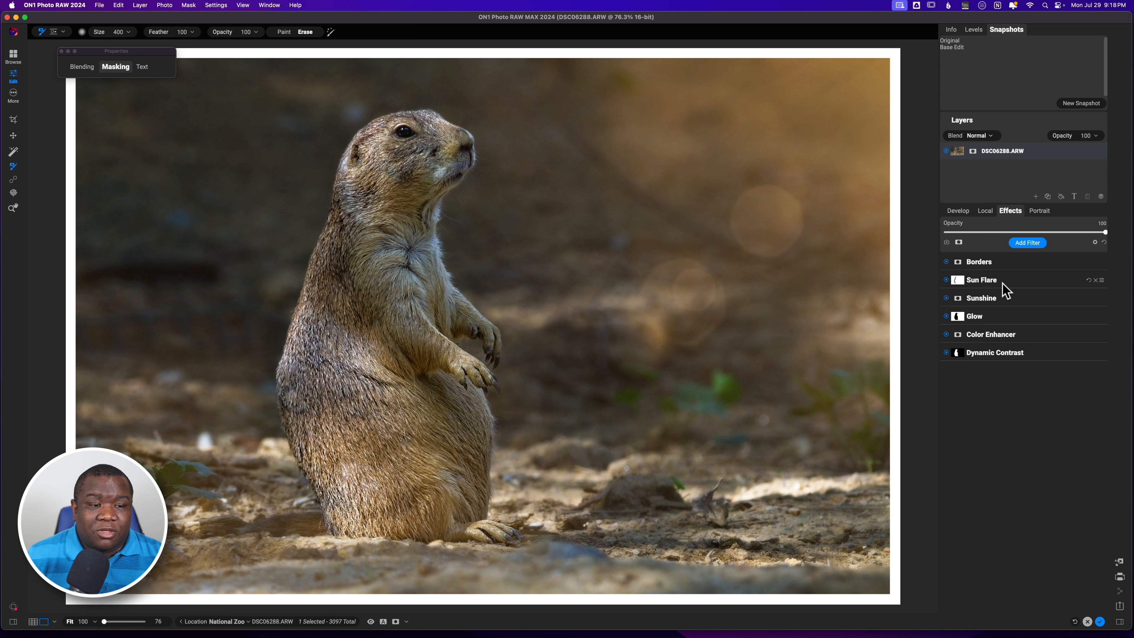
Add a local adjustment with the FWP - Animal Eye Brush style and invert its mask.
click(985, 210)
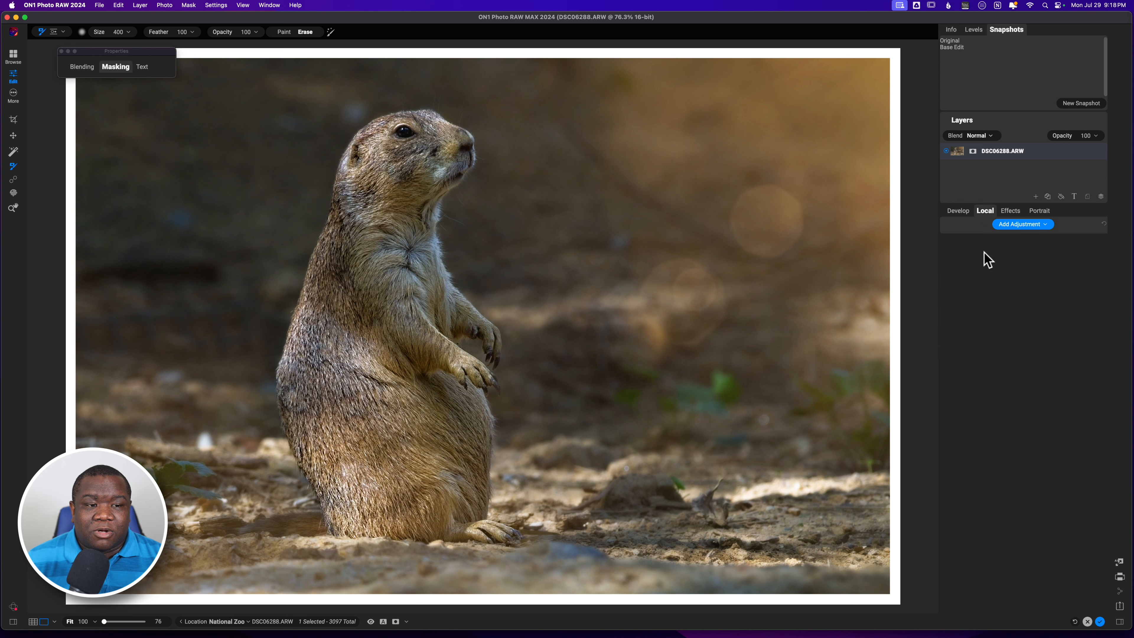
click(1040, 225)
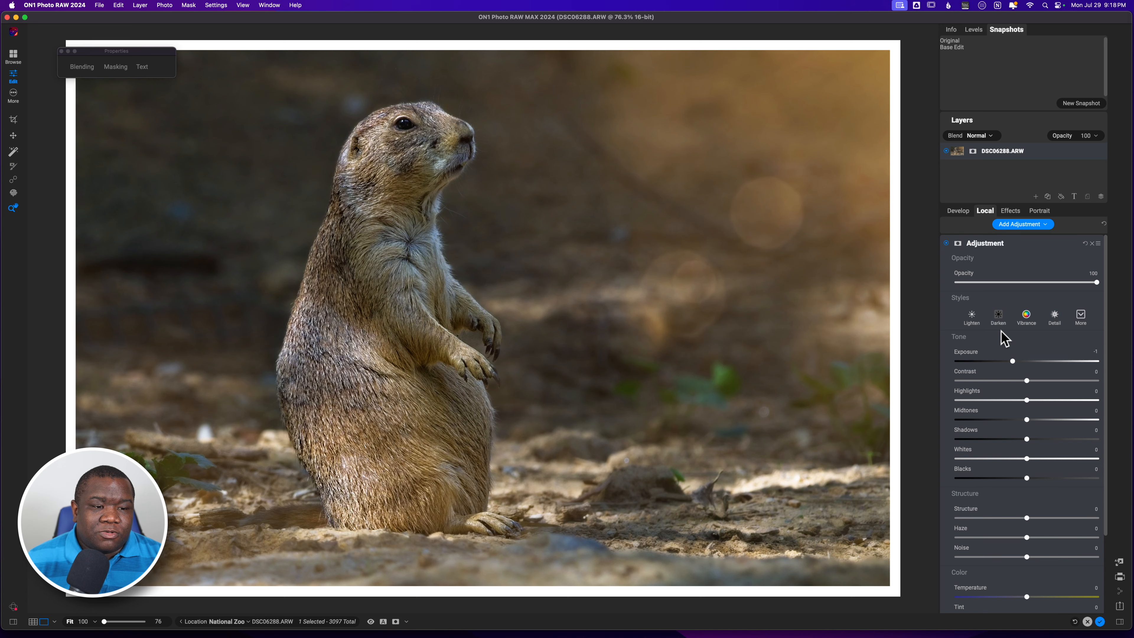
click(1082, 318)
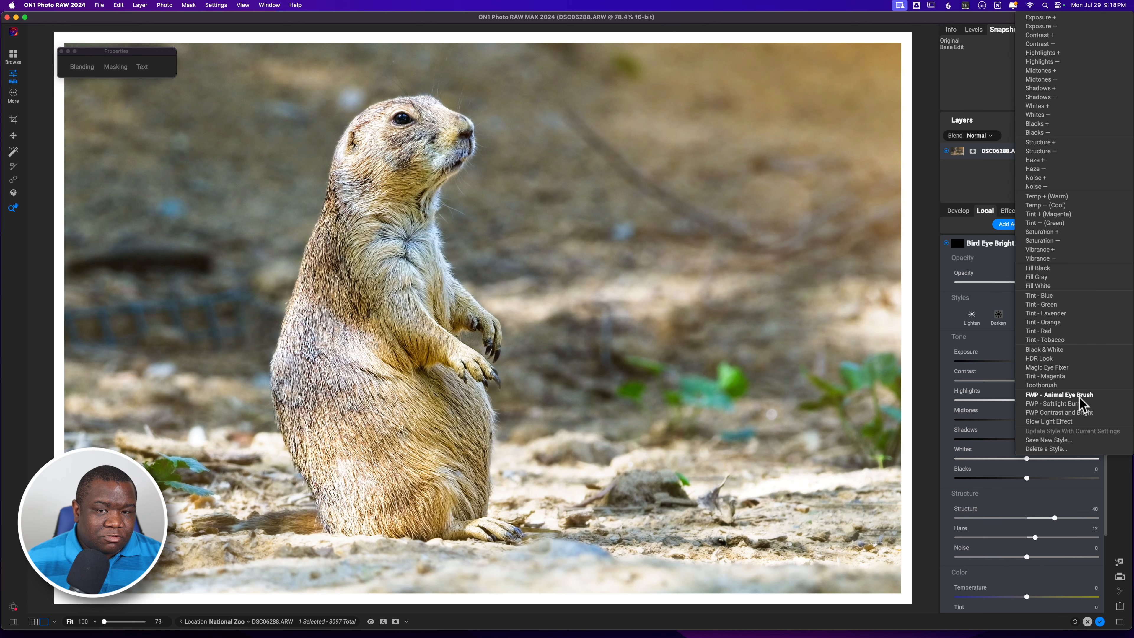
click(1079, 396)
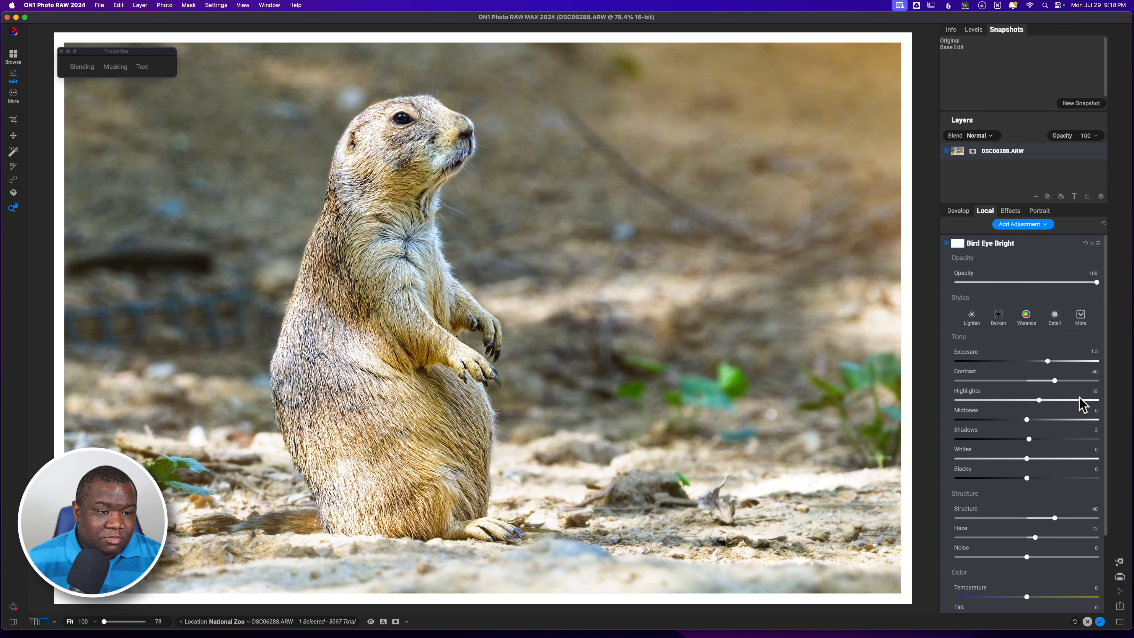
key(super+i)
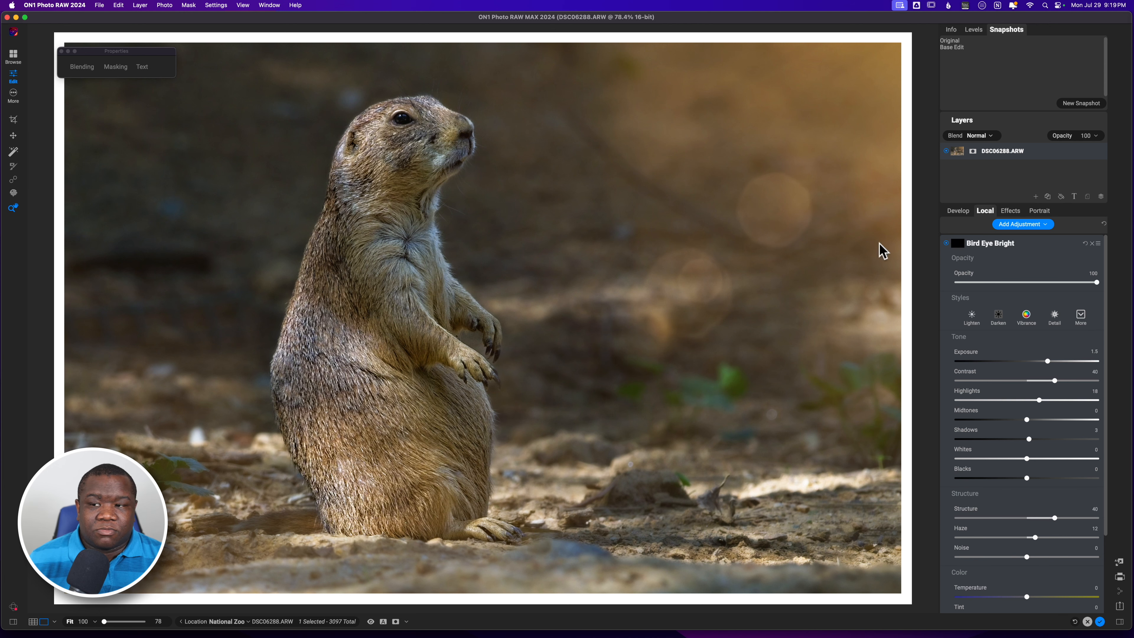
Paint the Bird Eye Bright adjustment onto the prairie dog's eye with the brush reduced to size 80.
key(b)
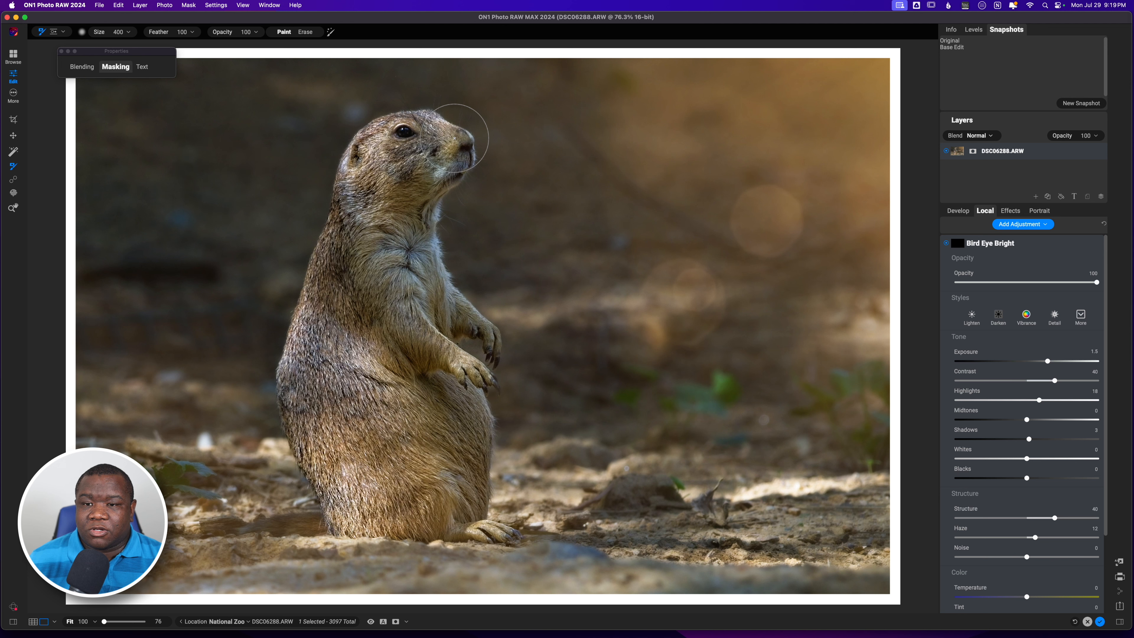
key(bracketleft)
key(bracketleft)
key(bracketleft)
key(bracketleft)
key(bracketleft)
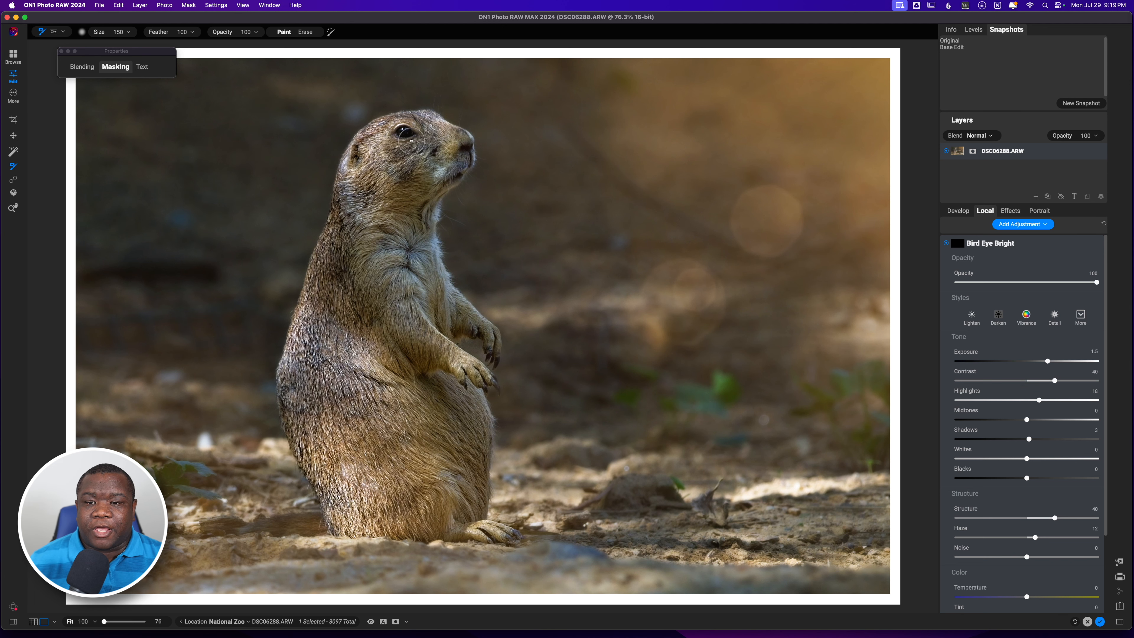
key(bracketleft)
key(bracketleft)
key(bracketleft)
drag(406, 132, 401, 133)
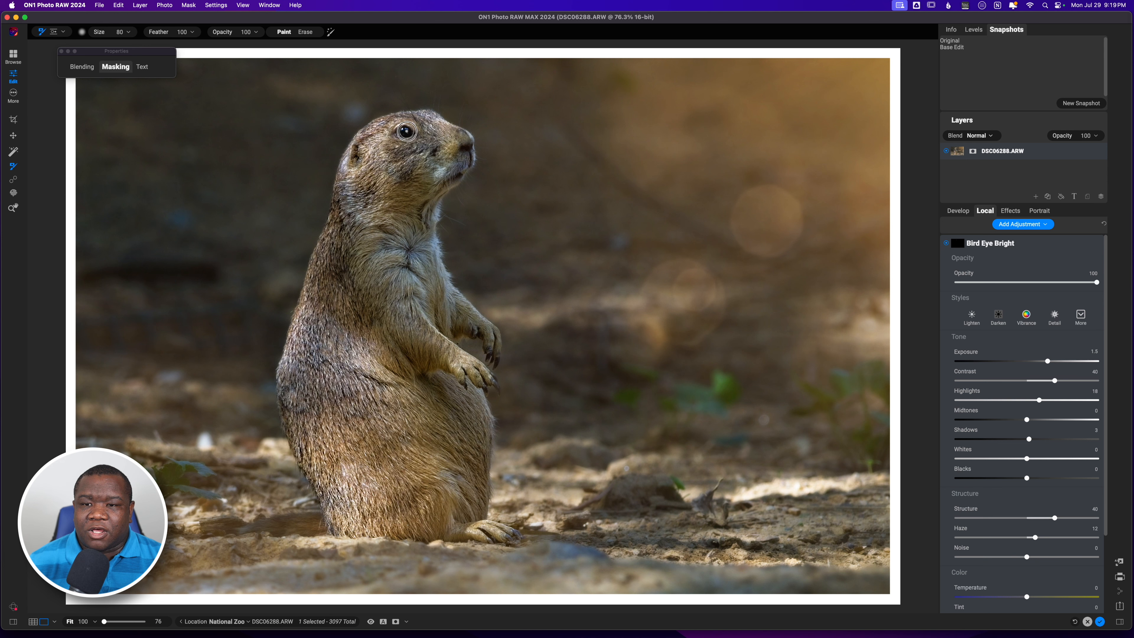
drag(409, 132, 405, 132)
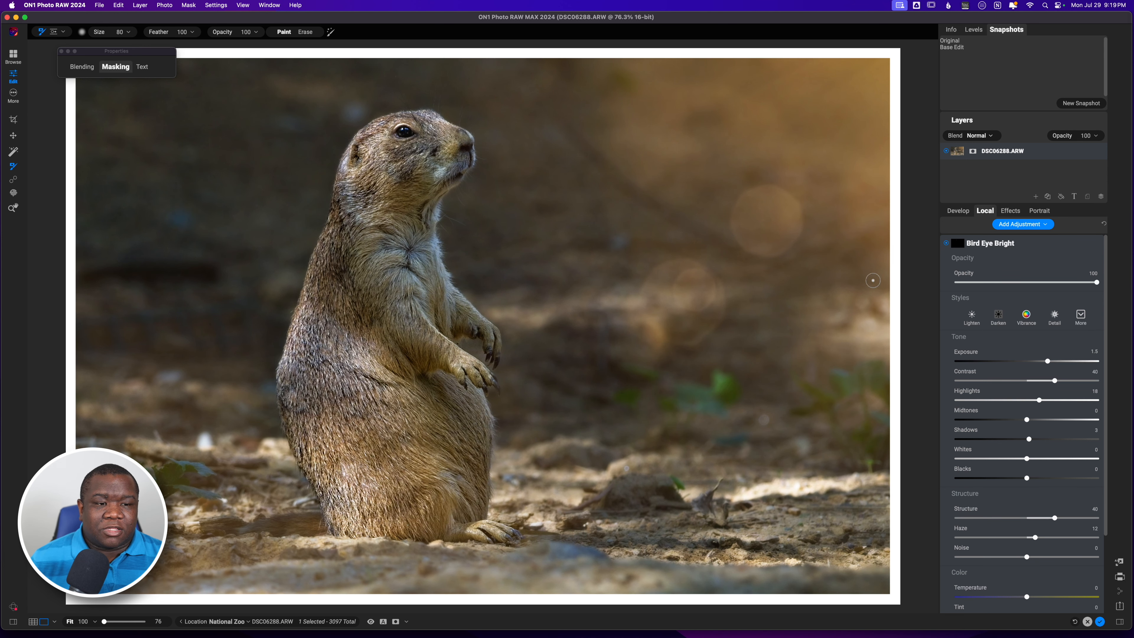
Toggle the Bird Eye Bright adjustment off and on to compare, then collapse it.
click(946, 243)
click(945, 243)
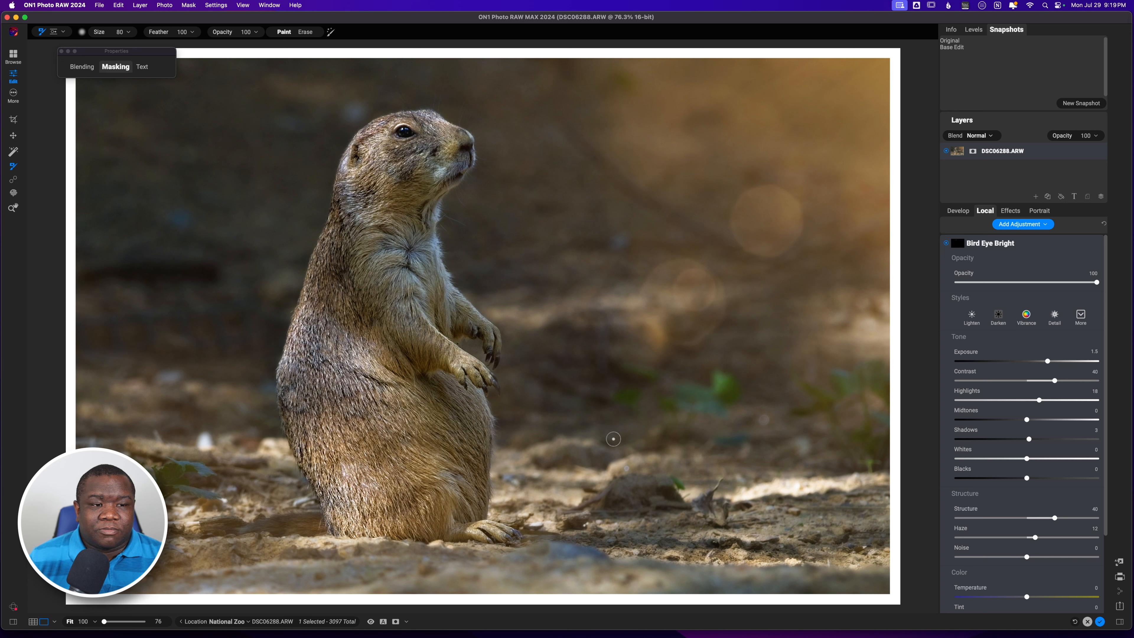
click(1031, 245)
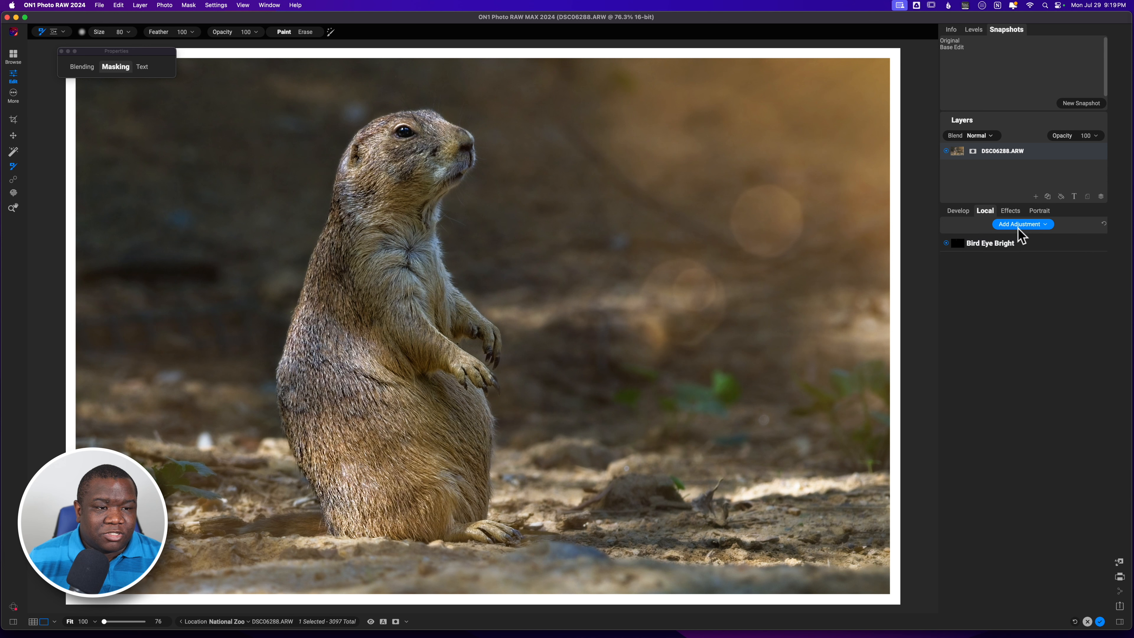
Lower the Sun Flare filter's opacity to 67.
click(1011, 211)
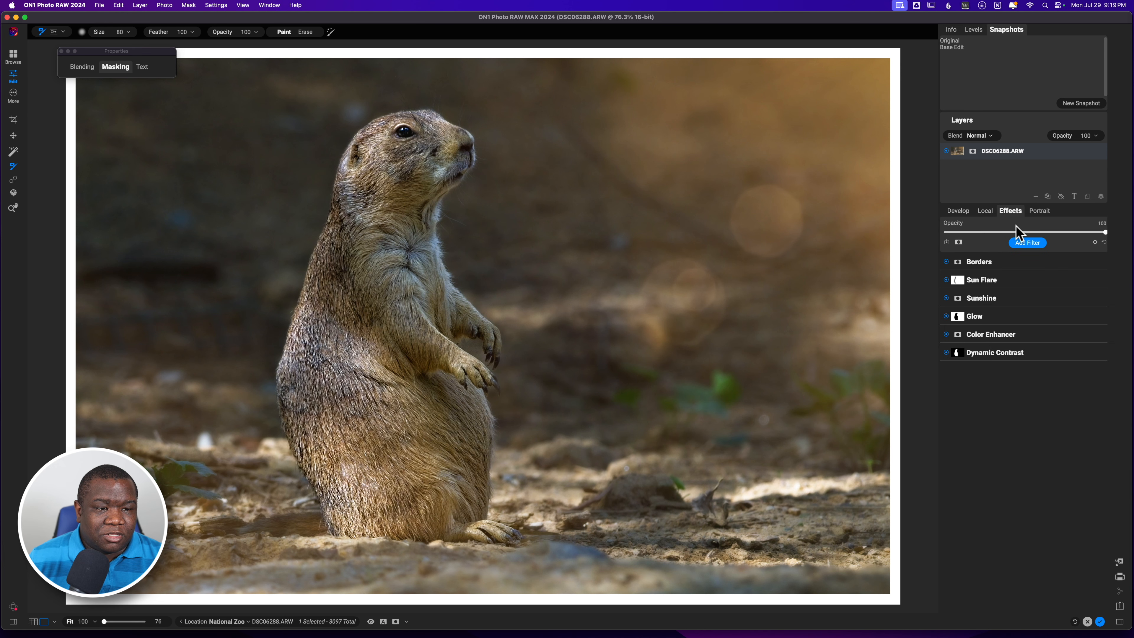
click(975, 279)
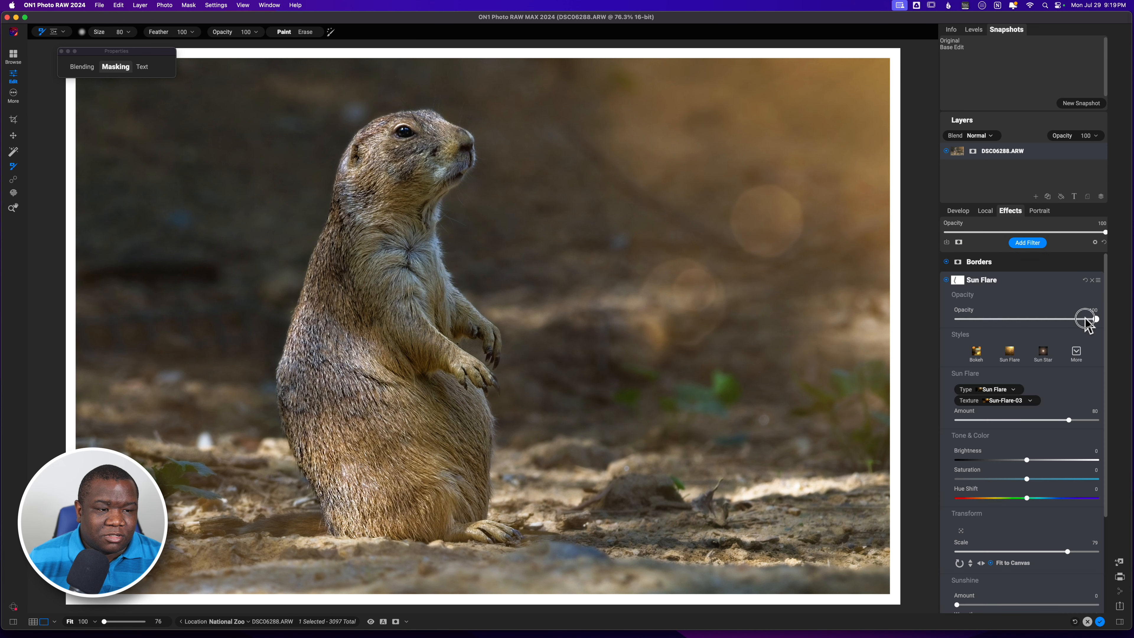
drag(1085, 319, 1050, 321)
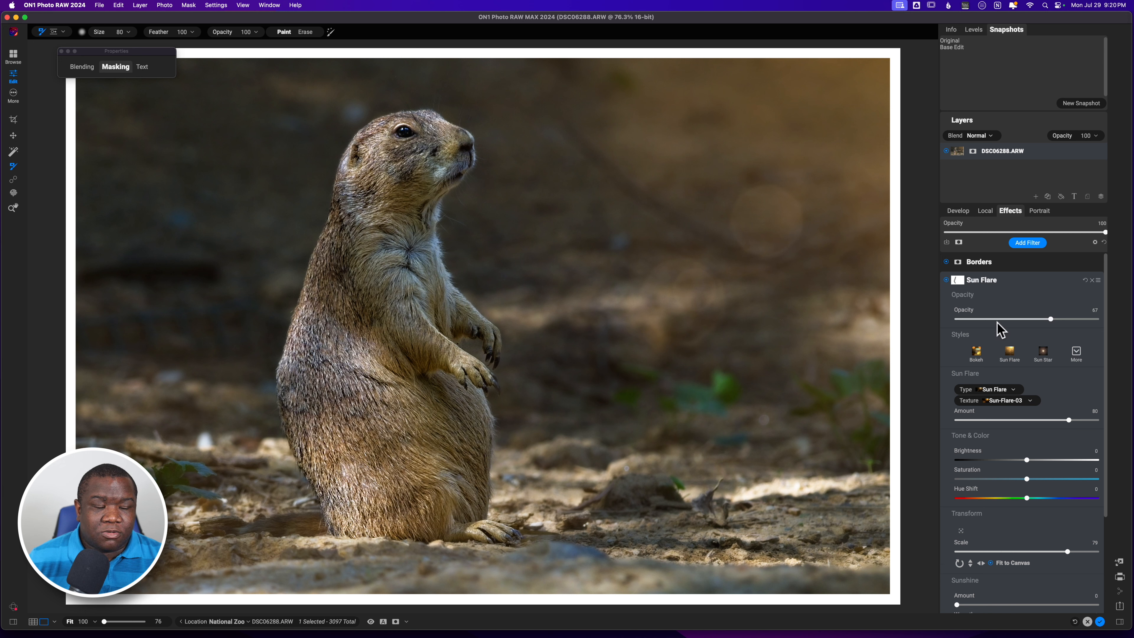
Add a new local adjustment masked with a center-shaped radial gradient around the prairie dog, then compare the preview off and on.
click(984, 212)
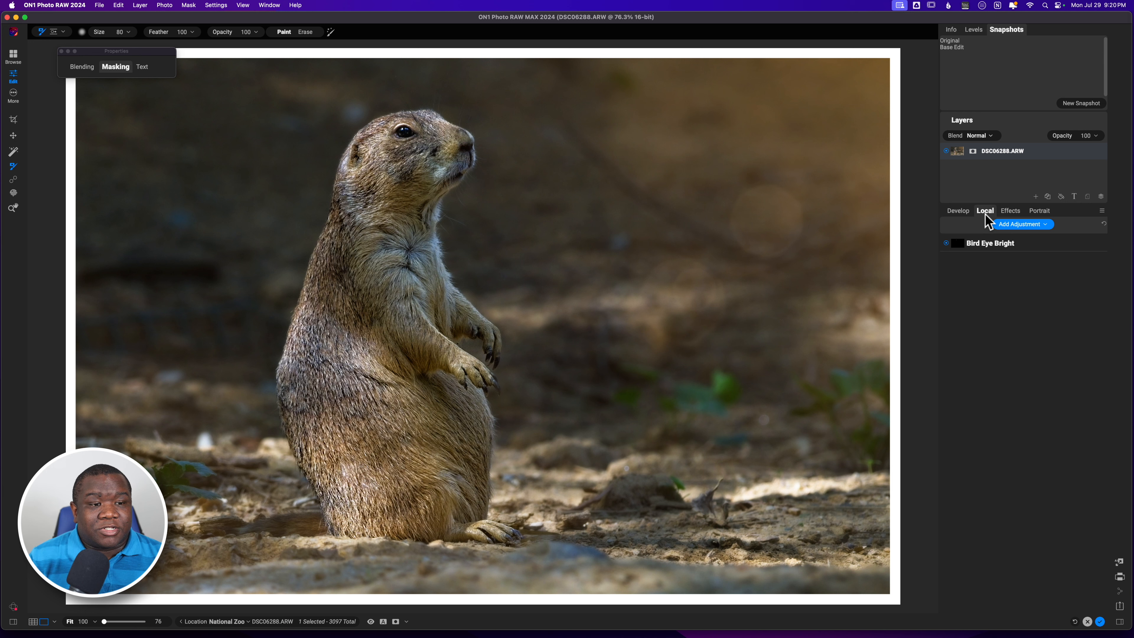
click(1021, 225)
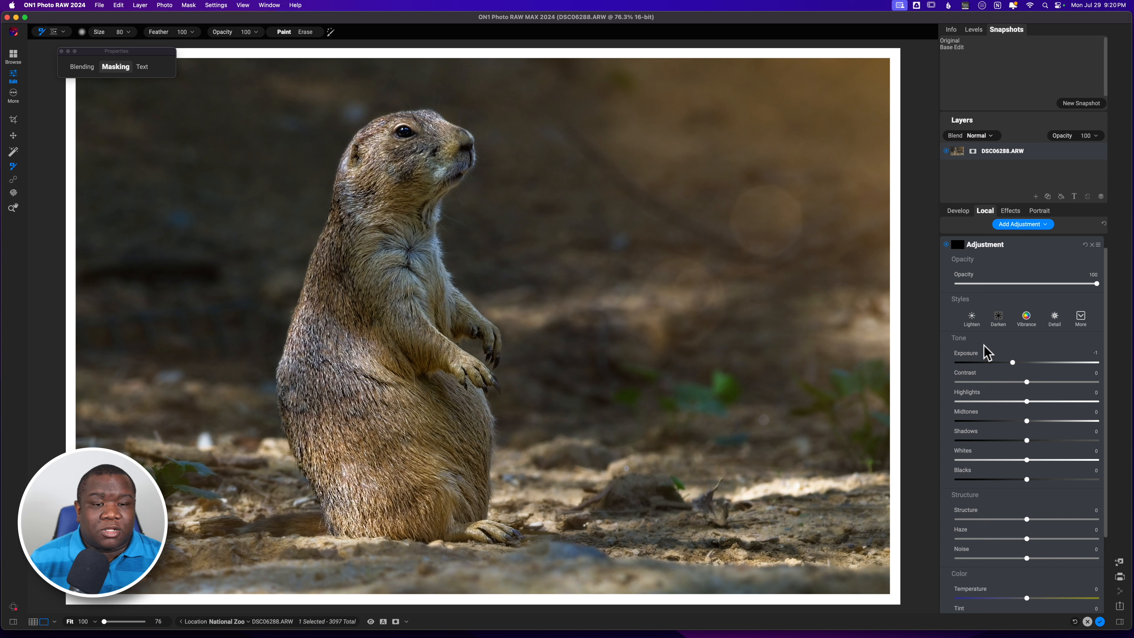
key(g)
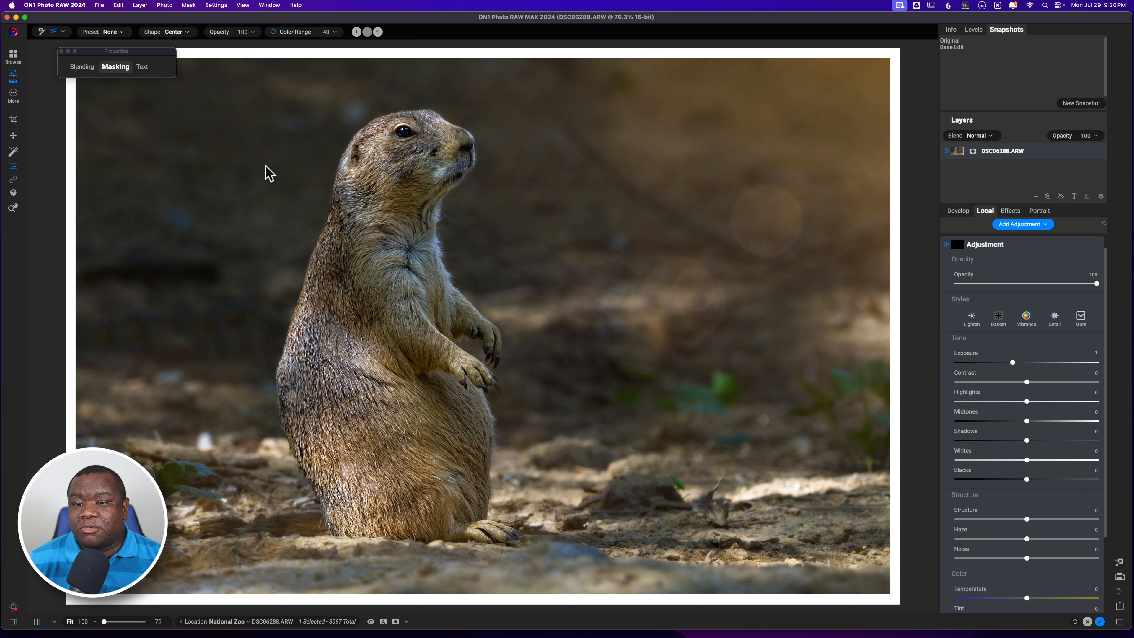
click(384, 248)
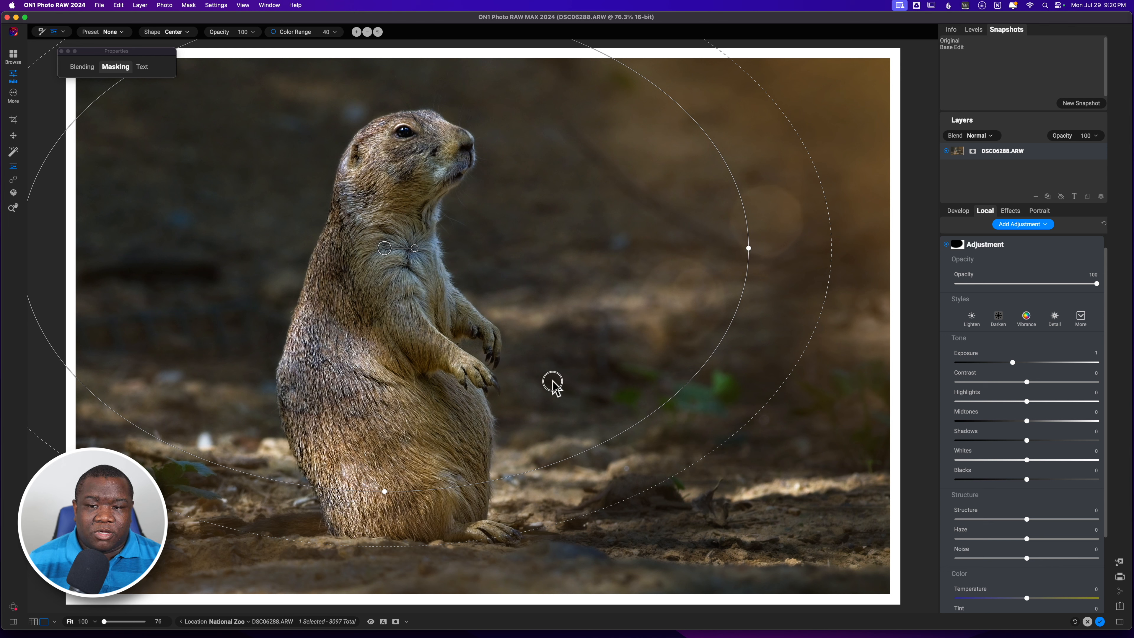
drag(552, 383, 522, 359)
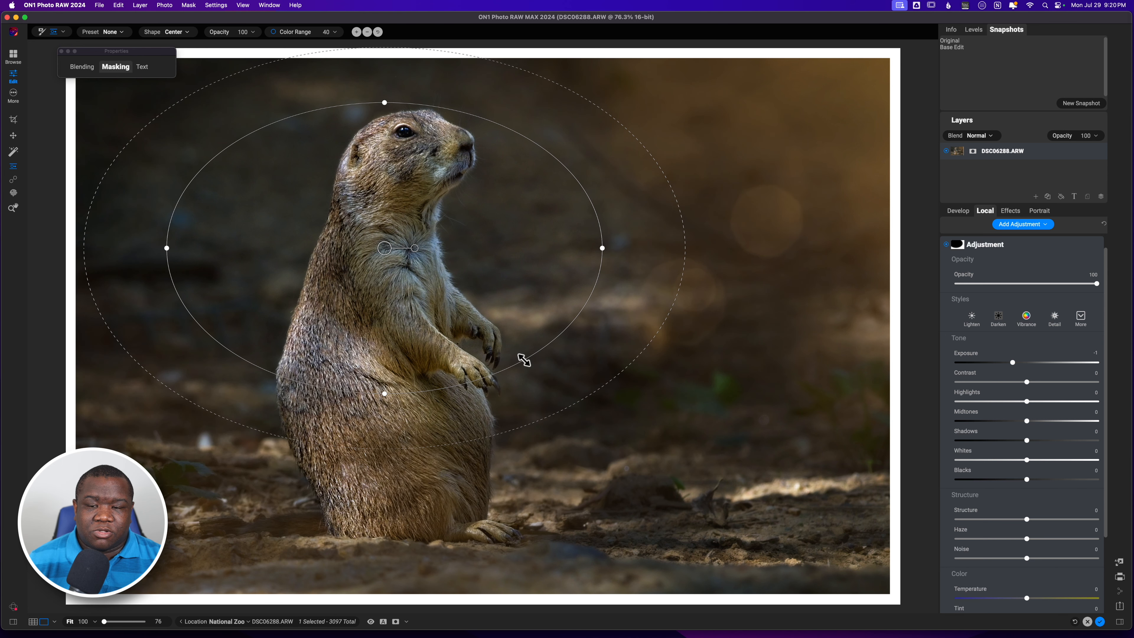
drag(599, 388, 811, 495)
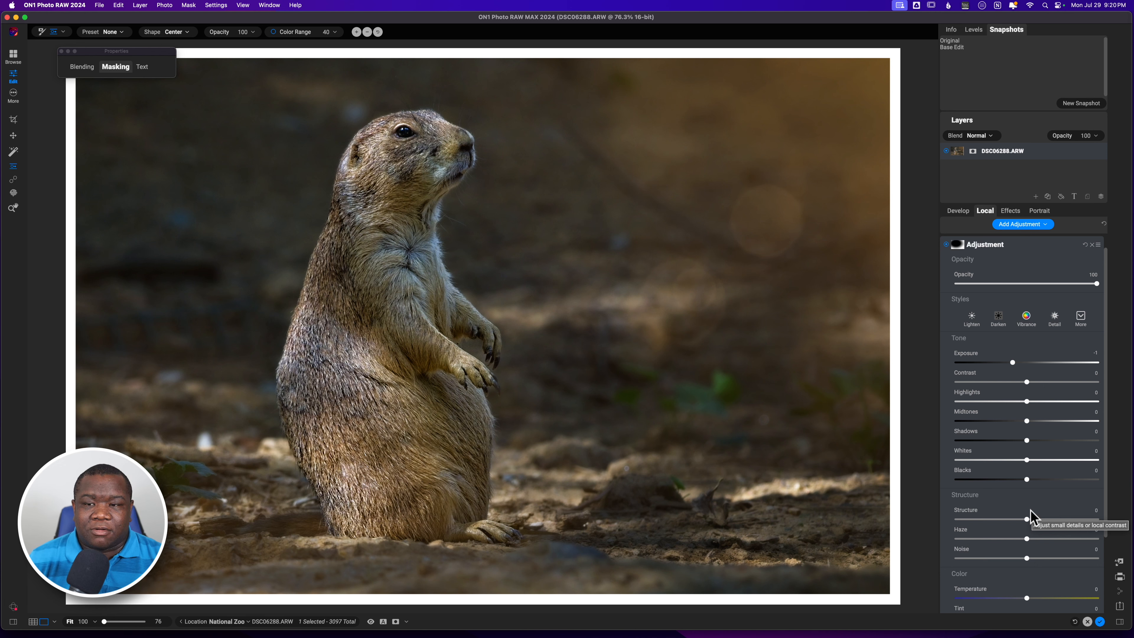
key(backslash)
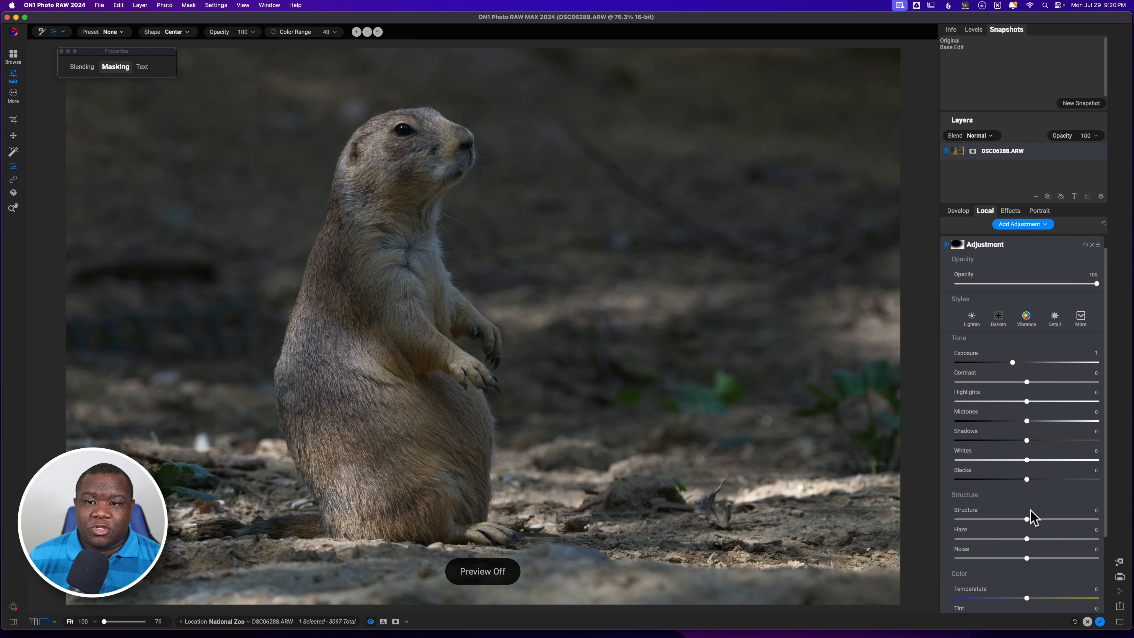
key(backslash)
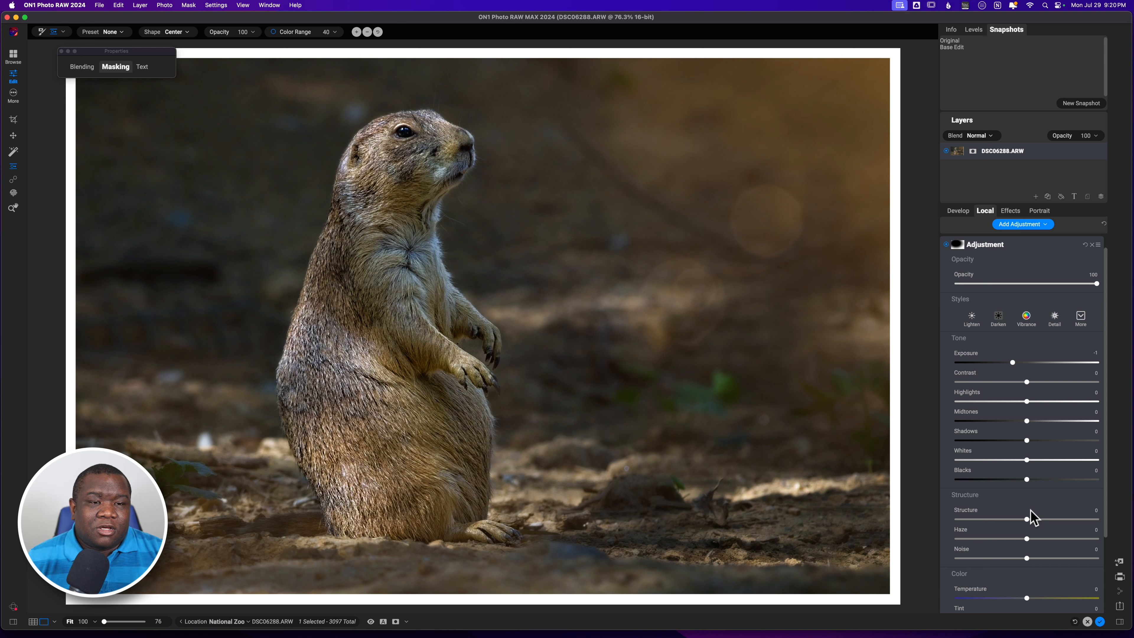
Hide the Borders effect filter and expand its settings.
click(1010, 210)
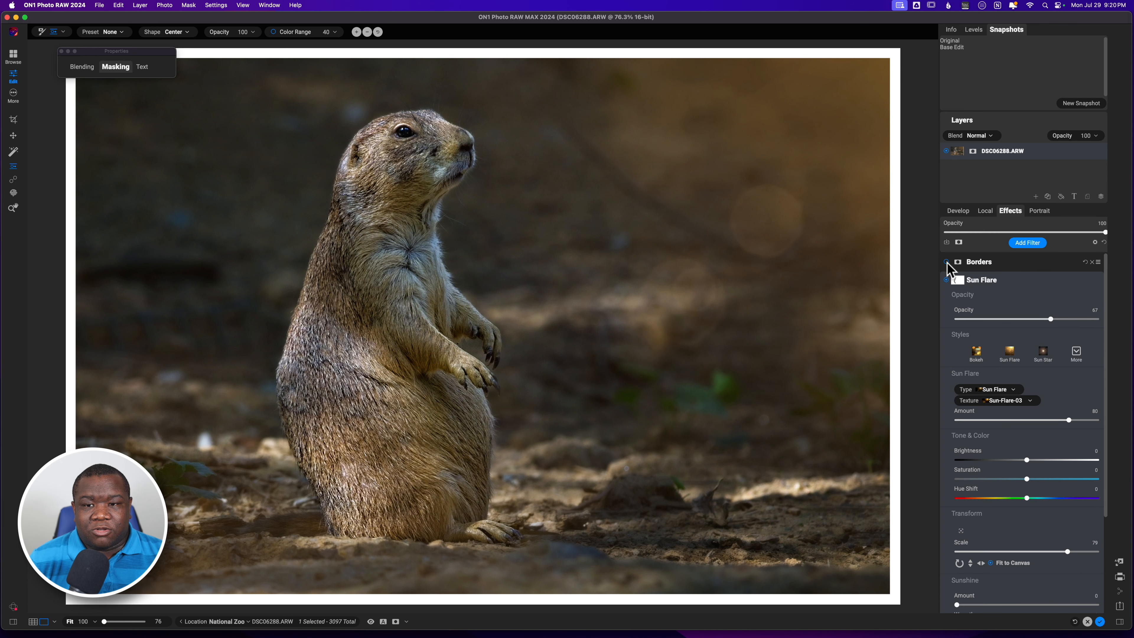
click(946, 262)
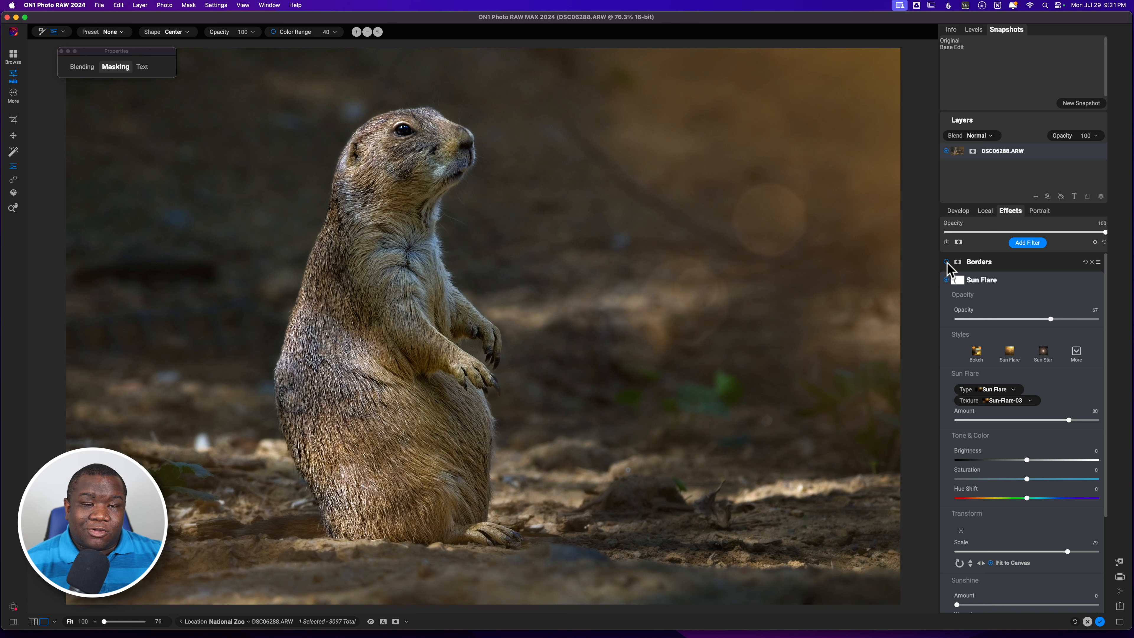
click(946, 262)
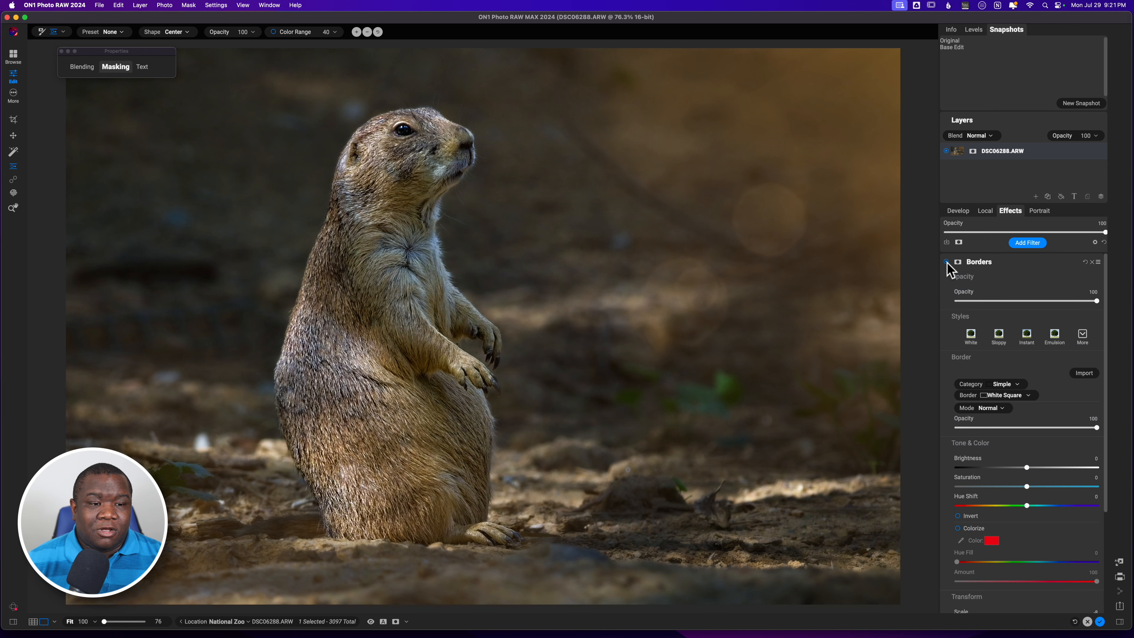